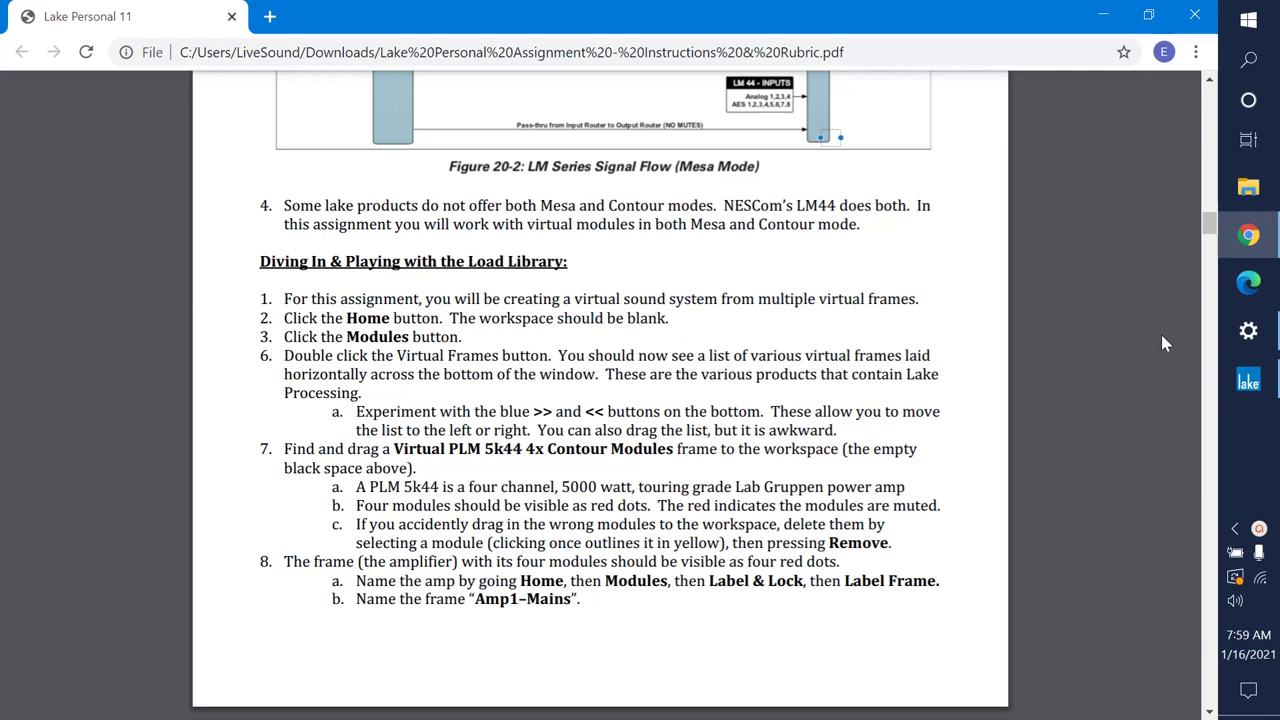
- In Lake Controller's Modules mode, open the Virtual Frames folder listing the virtual PLM and D frames
{"action": "mouse_move", "coordinate": [1237, 370]}
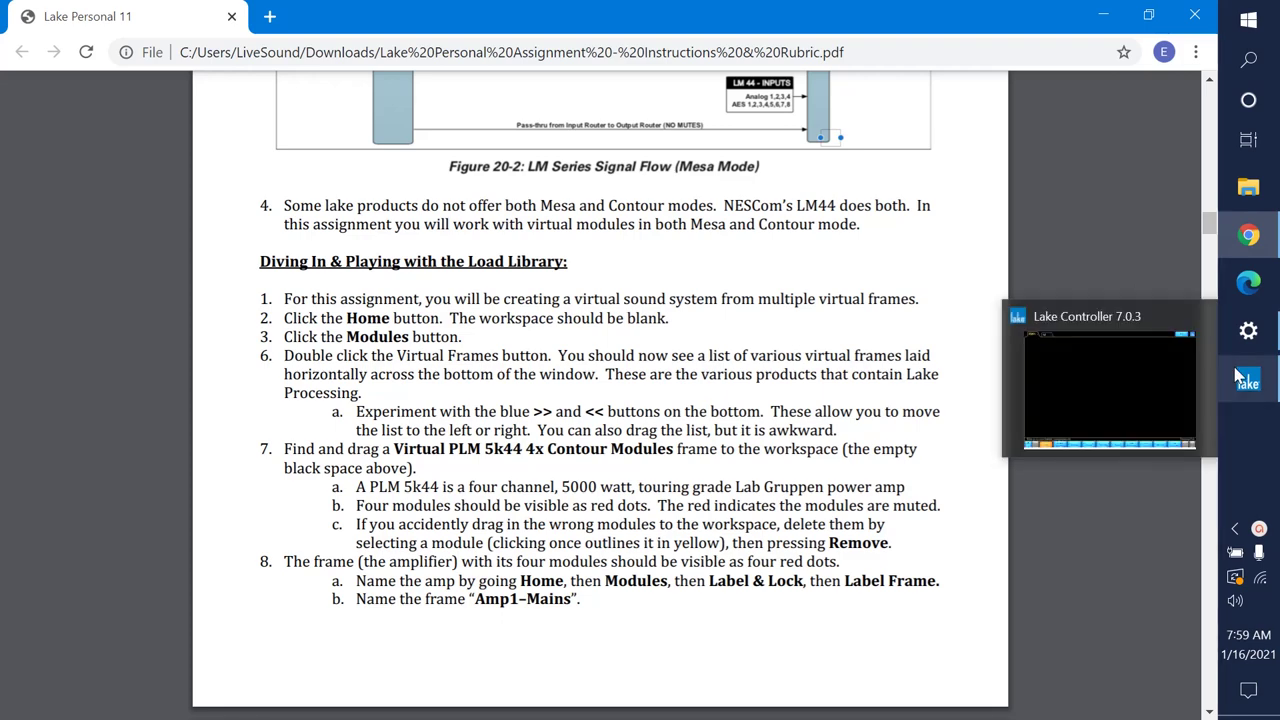
{"action": "left_click", "coordinate": [1247, 381]}
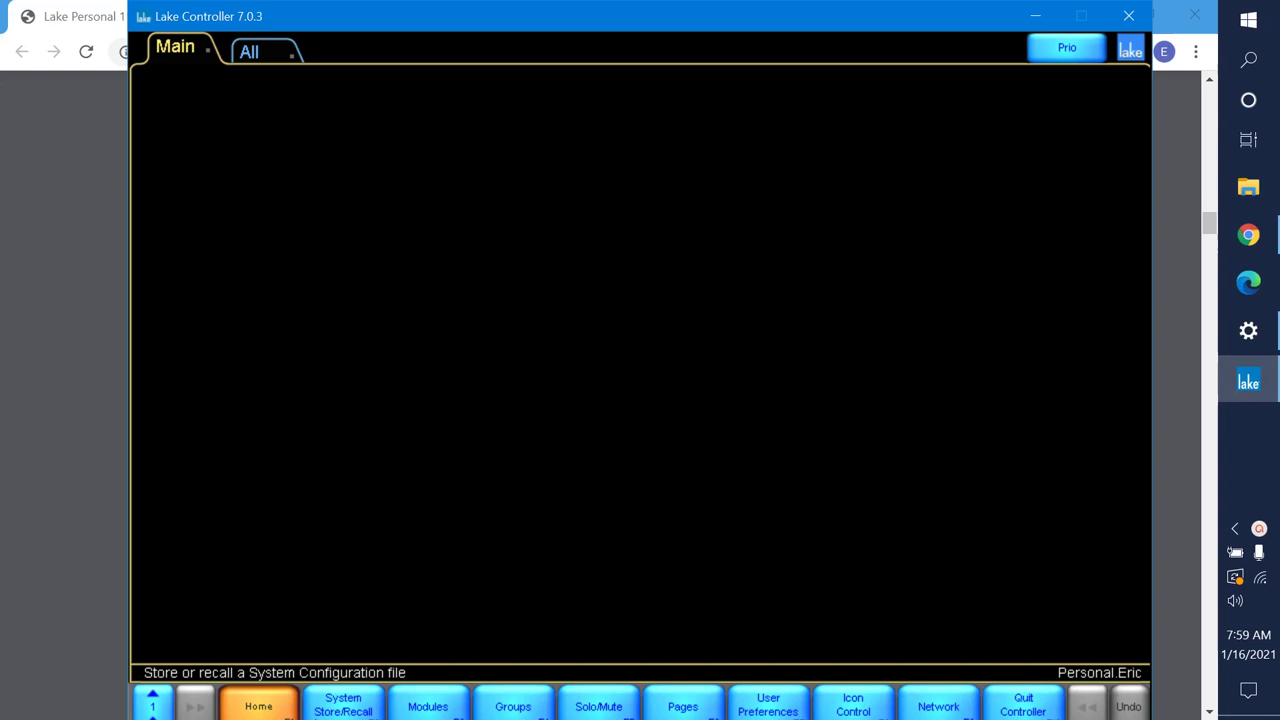
{"action": "left_click", "coordinate": [428, 706]}
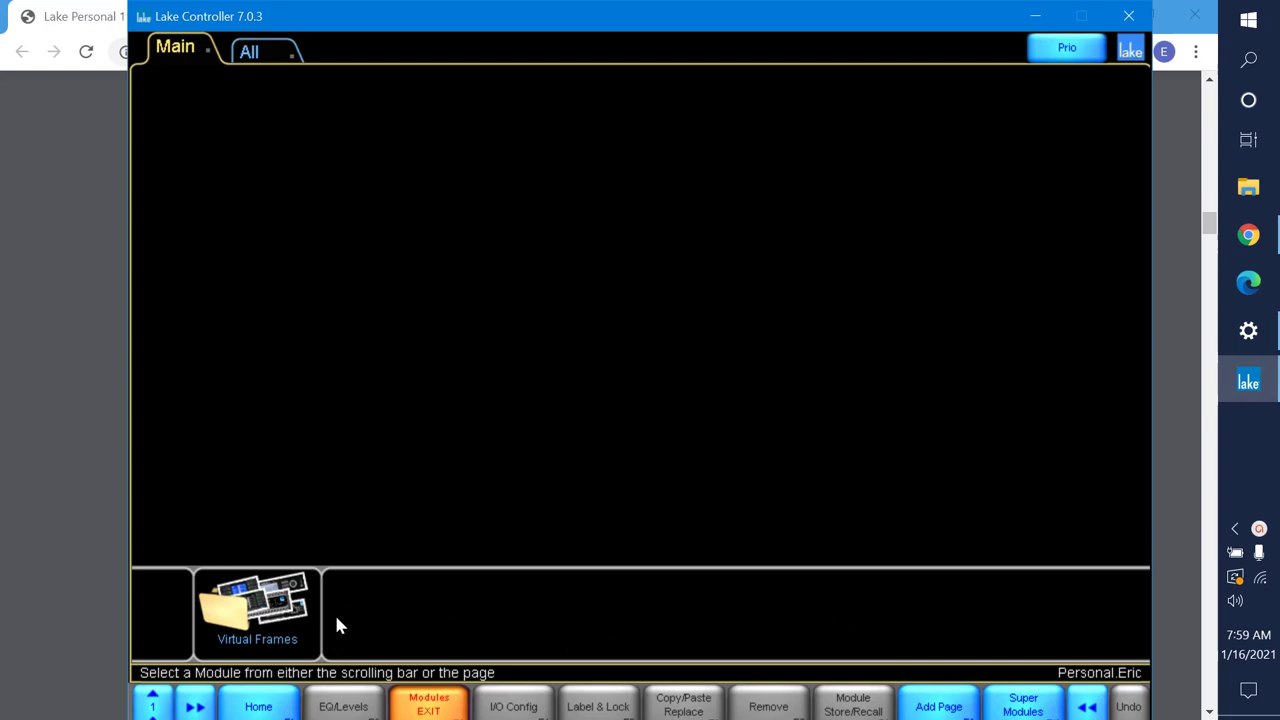
{"action": "left_click", "coordinate": [266, 617]}
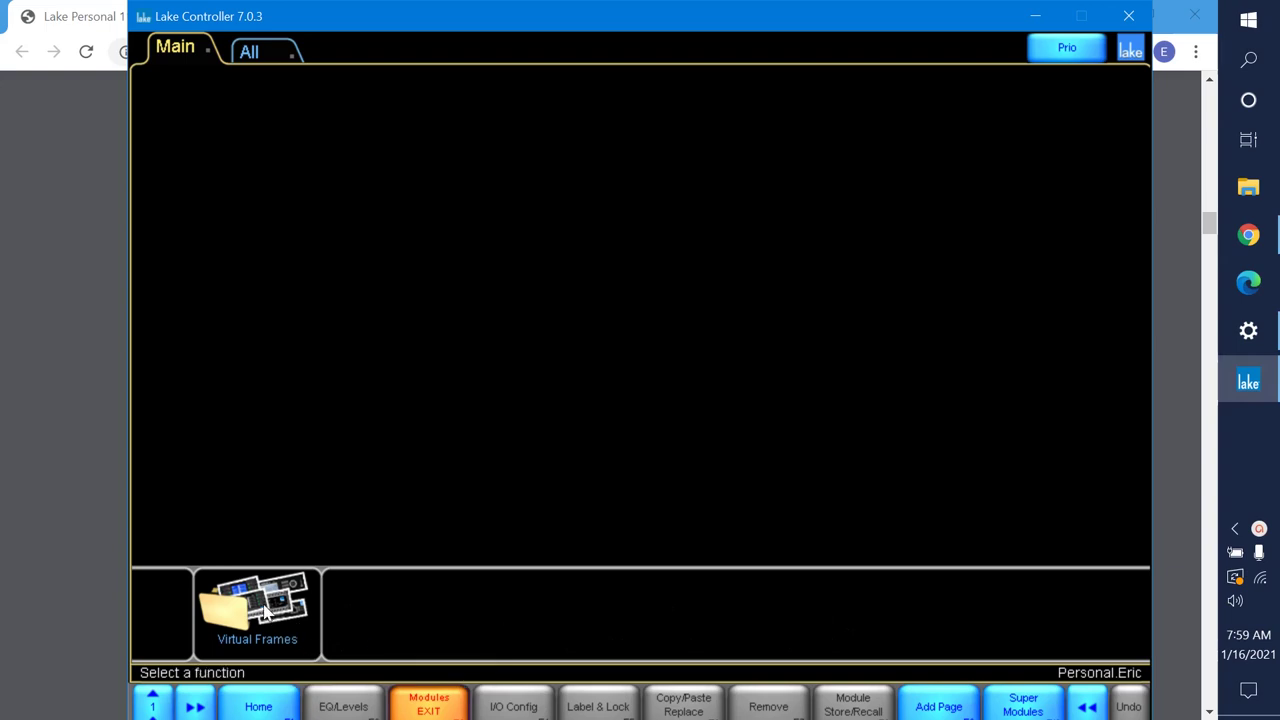
{"action": "left_click", "coordinate": [268, 603]}
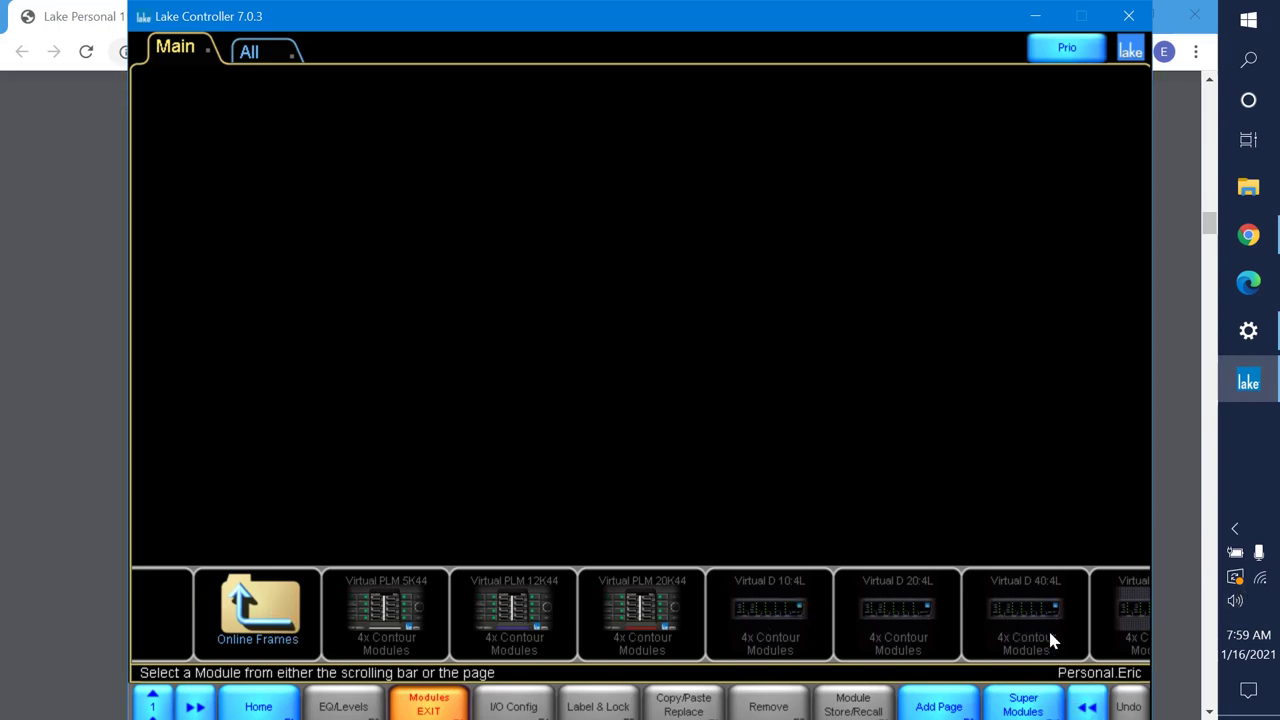
{"action": "left_click_drag", "start_coordinate": [1047, 627], "coordinate": [786, 636]}
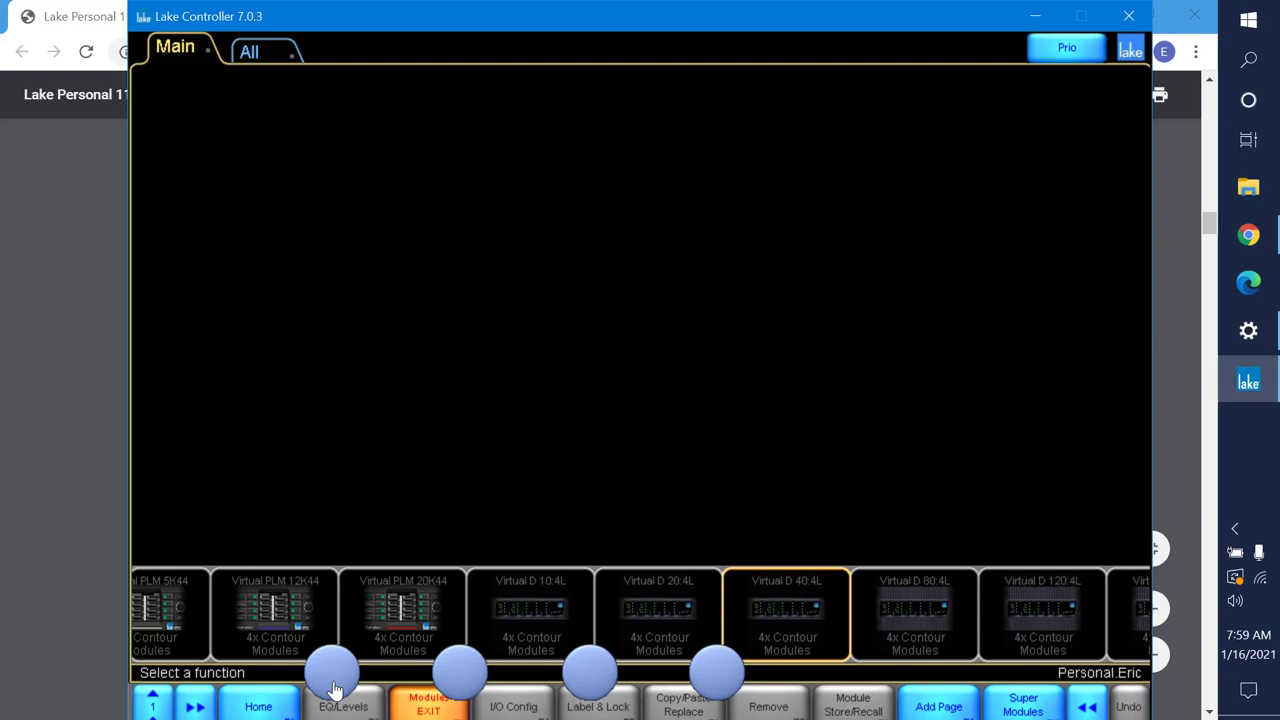
{"action": "left_click", "coordinate": [199, 705]}
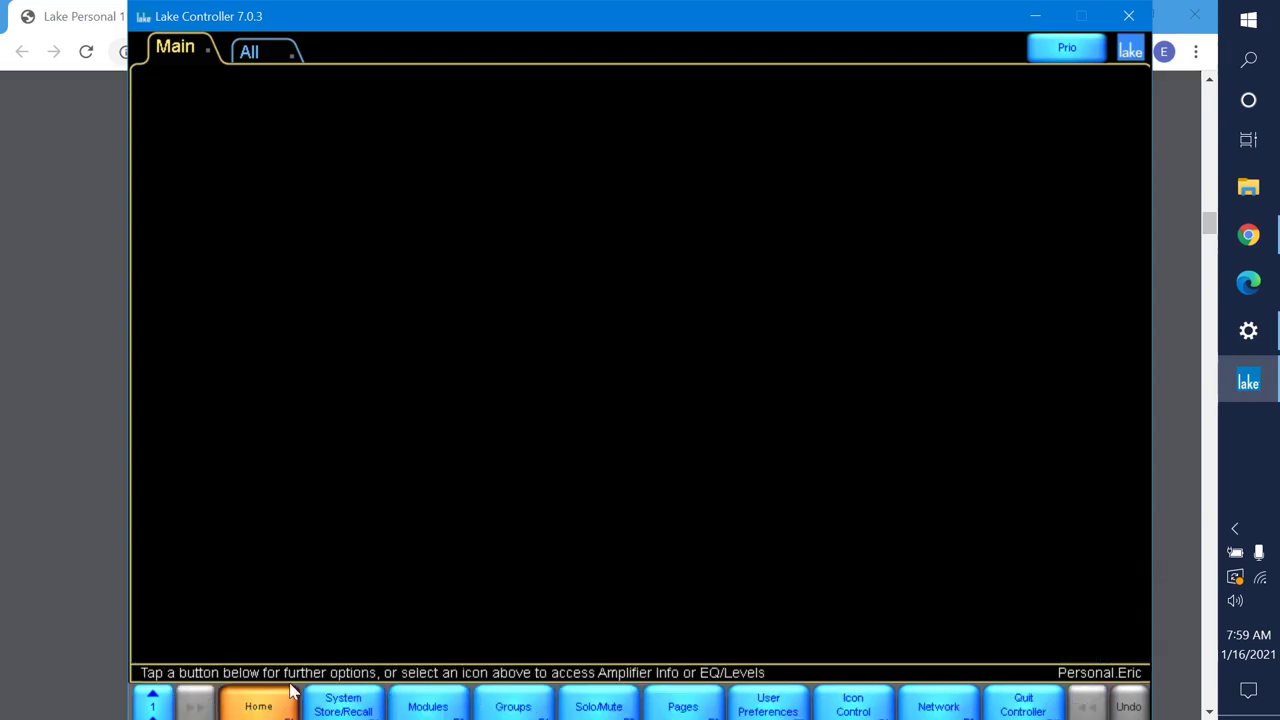
{"action": "left_click", "coordinate": [460, 706]}
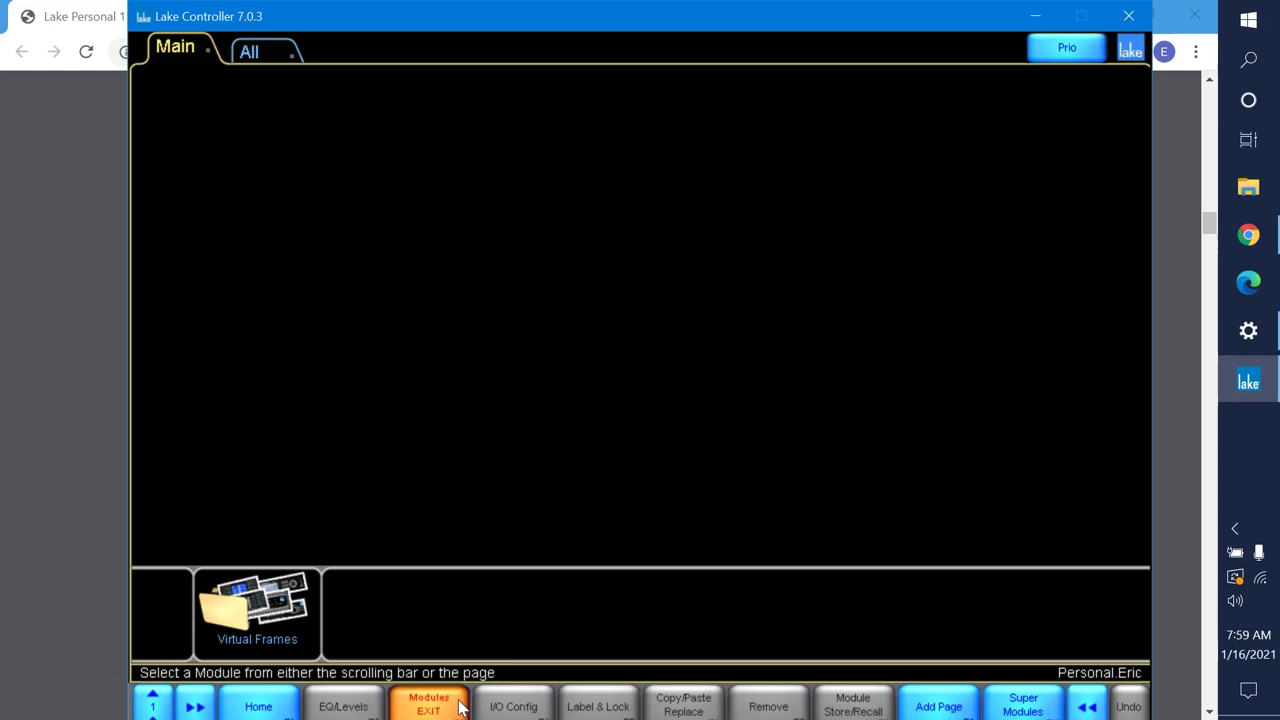
{"action": "left_click", "coordinate": [277, 637]}
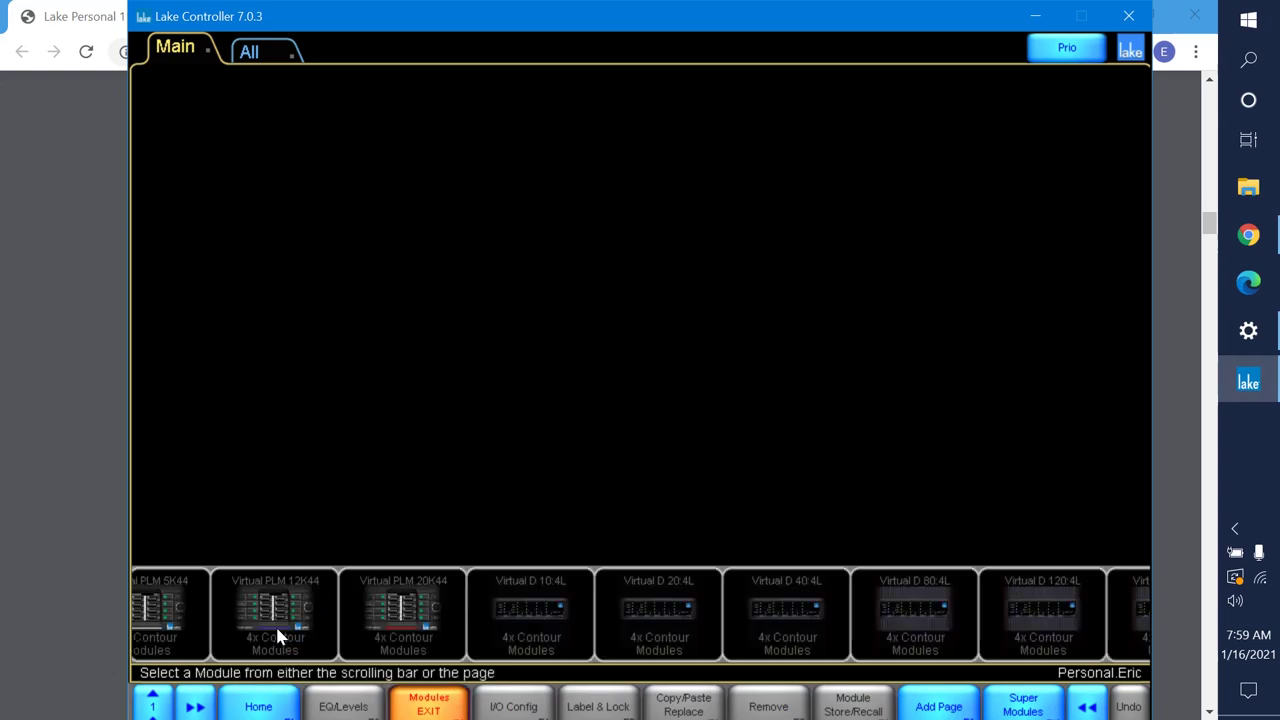
{"action": "left_click", "coordinate": [1088, 707]}
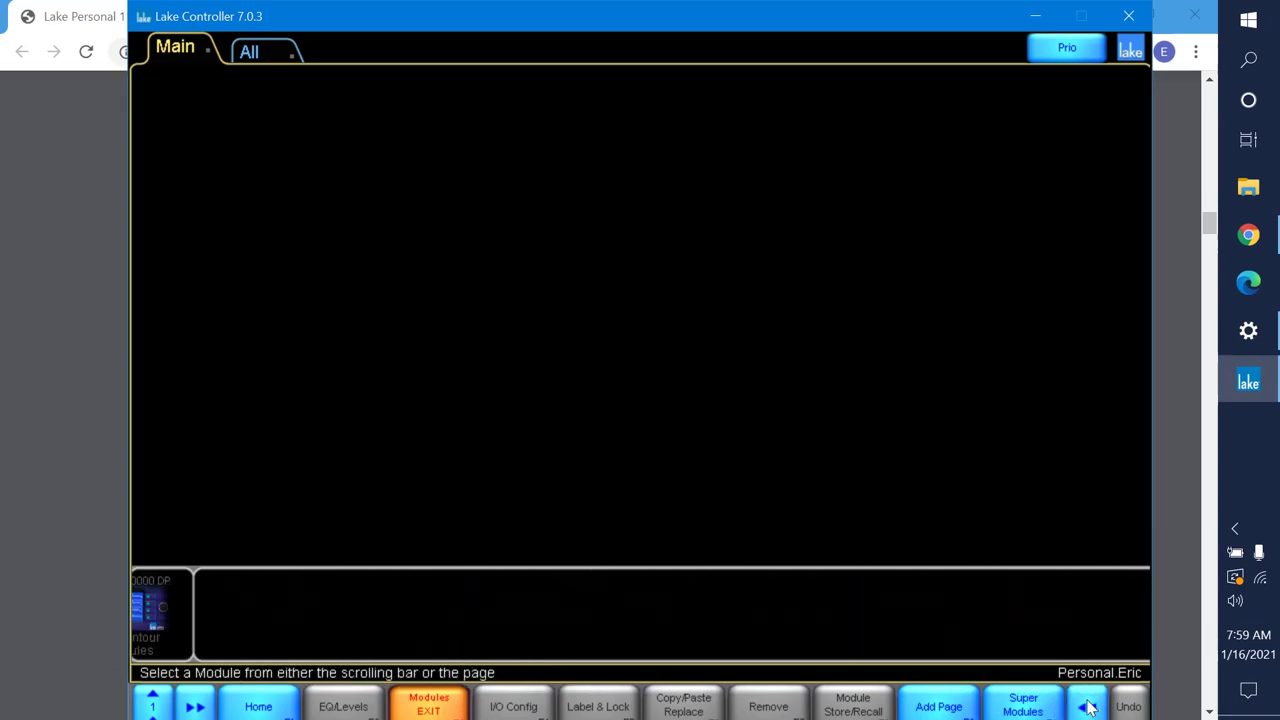
{"action": "left_click", "coordinate": [197, 707]}
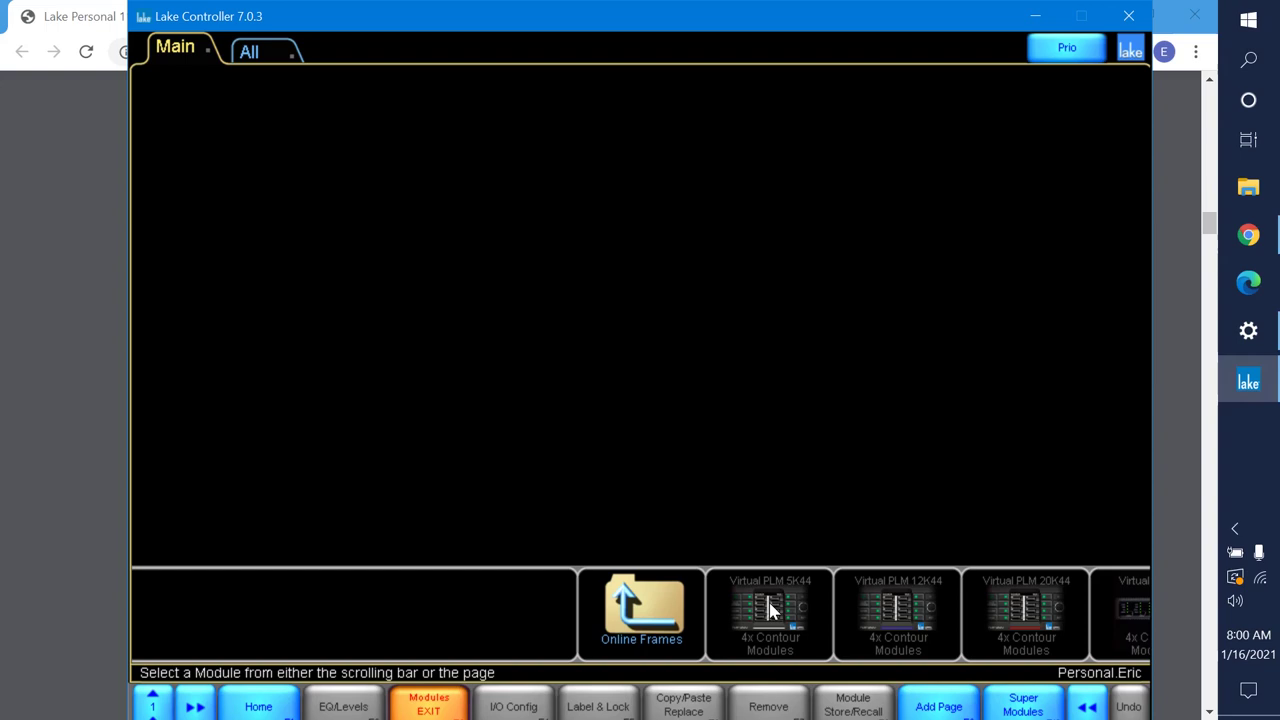
- Place a Virtual PLM 5K44 4x Contour Modules frame on the workspace and select module A
{"action": "left_click_drag", "start_coordinate": [768, 610], "coordinate": [294, 236]}
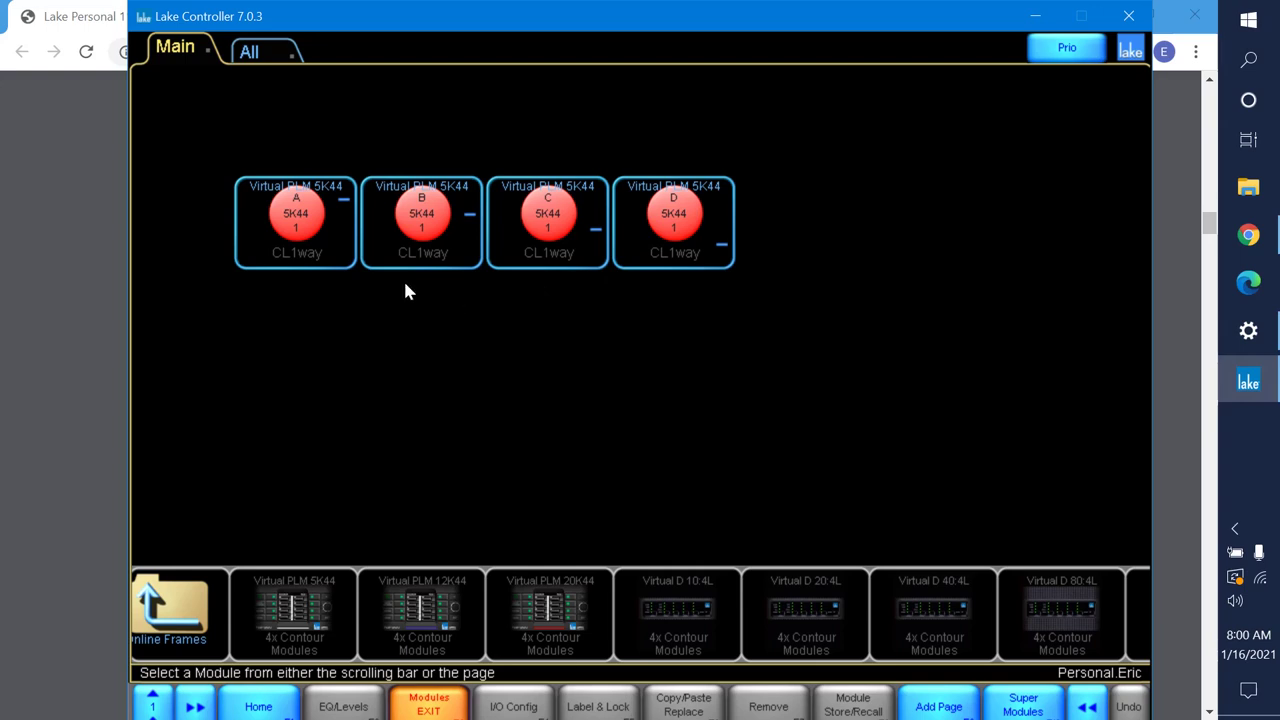
{"action": "left_click", "coordinate": [286, 246]}
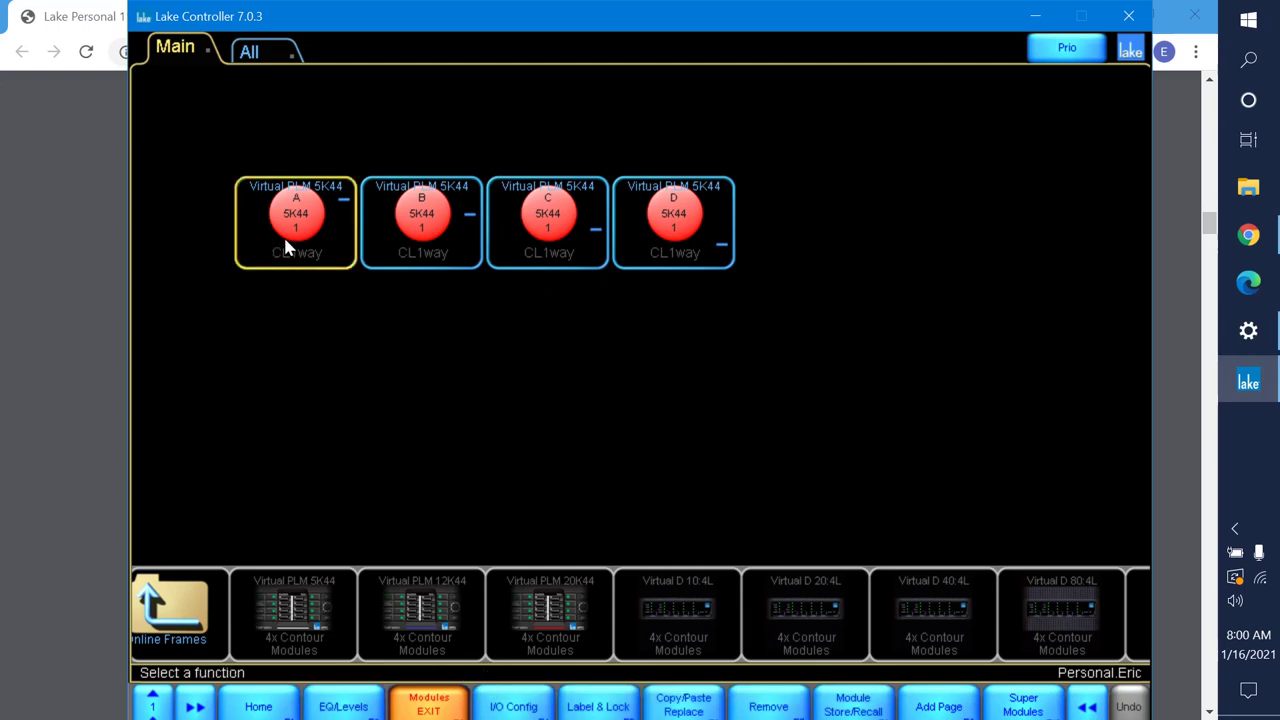
- In Module Store/Recall, browse Lake LoadLibrary 5.3 into the Suitable for EAW loudspeakers folder
{"action": "left_click", "coordinate": [847, 706]}
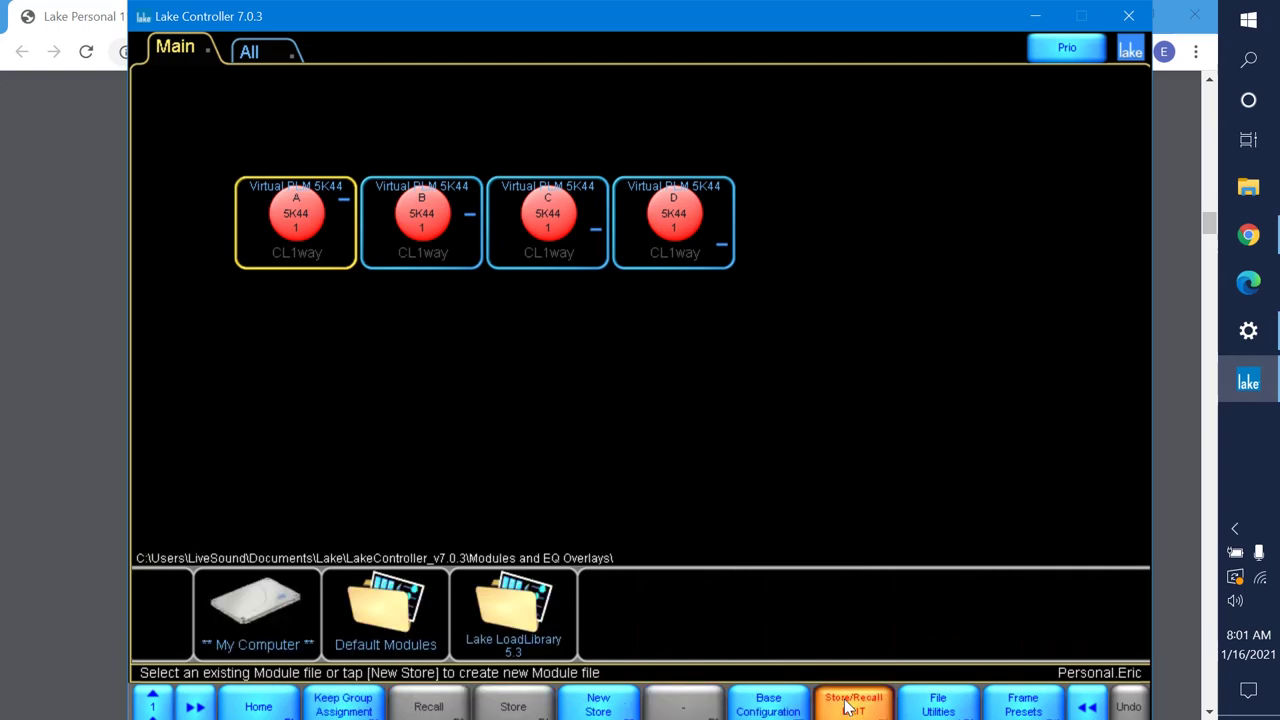
{"action": "double_click", "coordinate": [531, 607]}
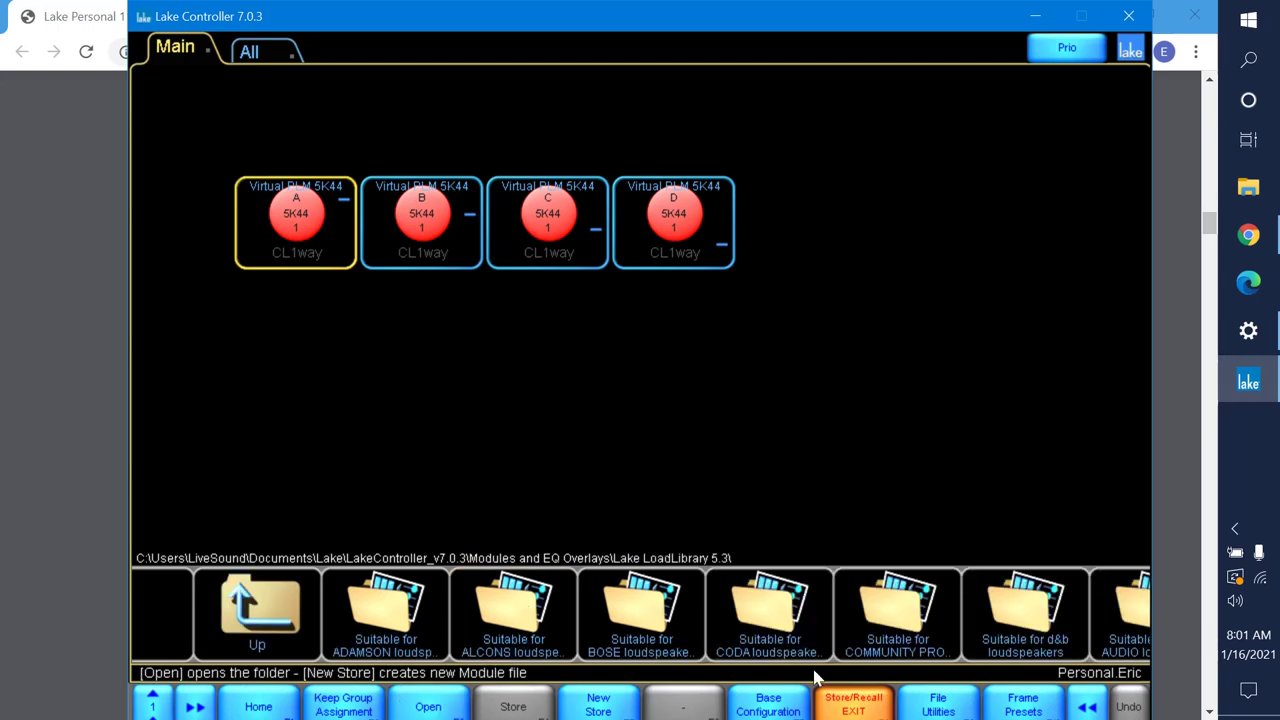
{"action": "left_click", "coordinate": [1092, 708]}
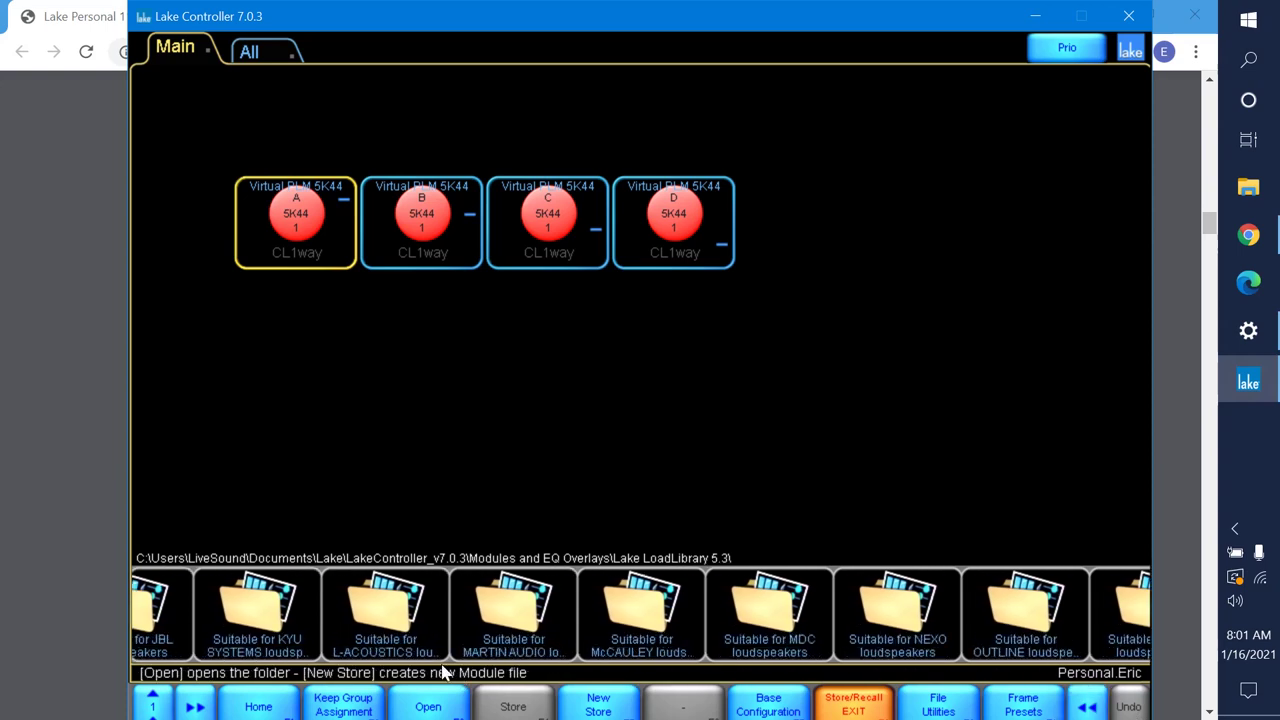
{"action": "left_click", "coordinate": [203, 697]}
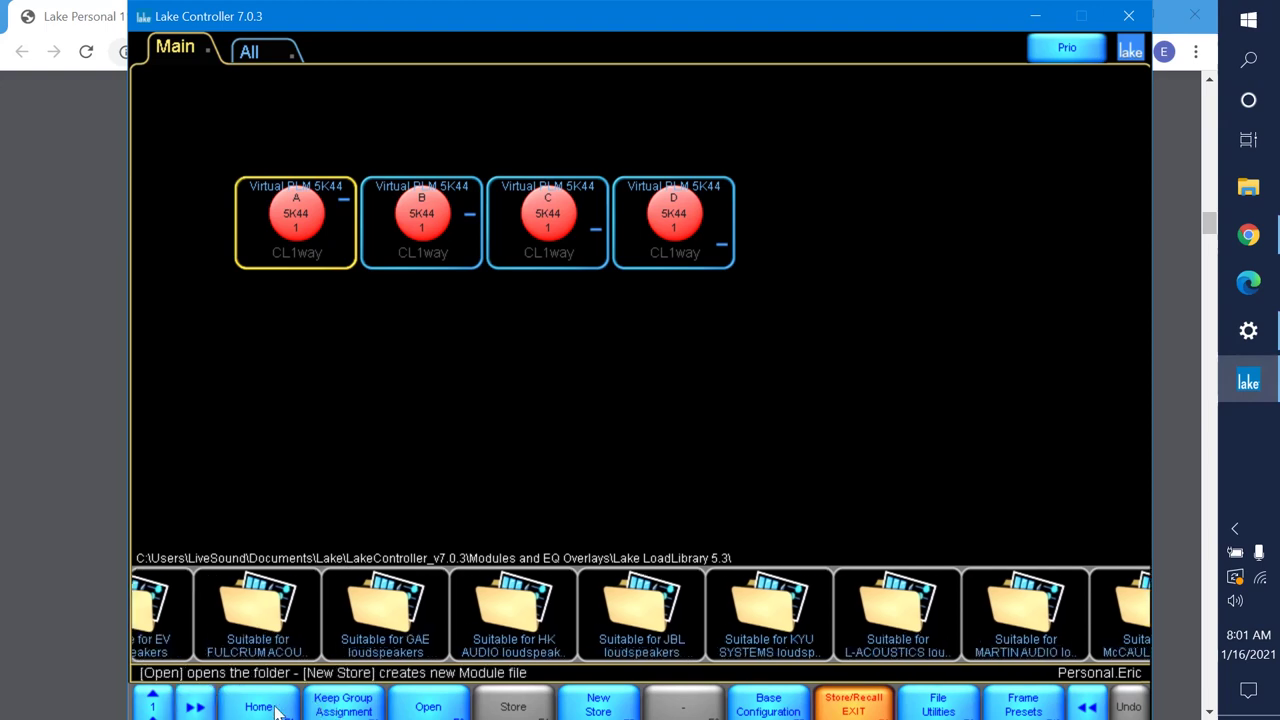
{"action": "left_click", "coordinate": [210, 697]}
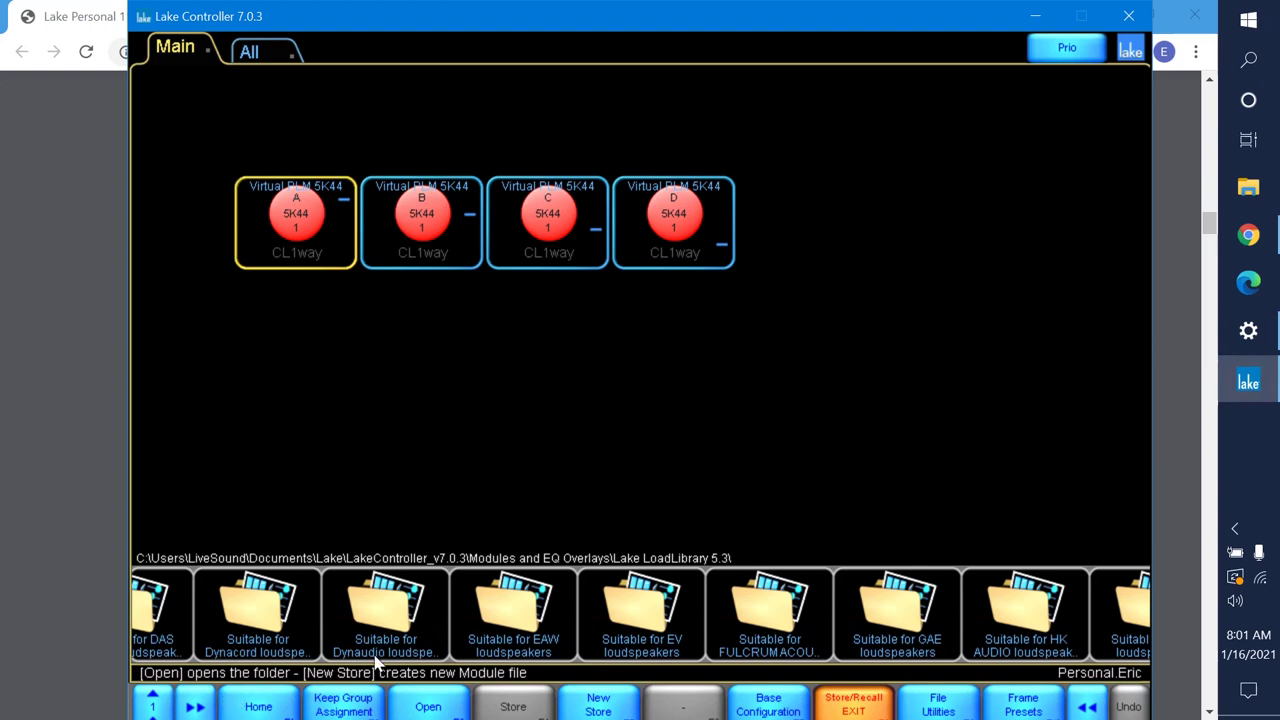
{"action": "left_click", "coordinate": [546, 626]}
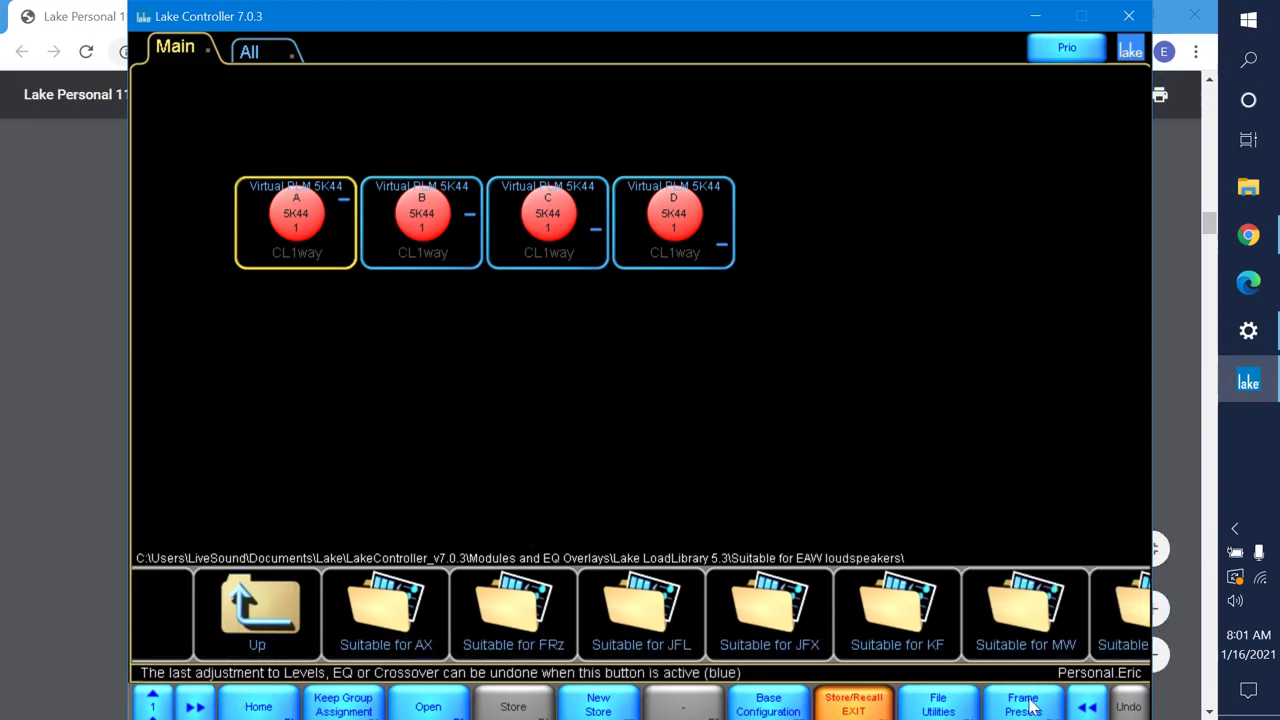
- Go into Suitable for KF > For KF850z and recall the KF850z TRI_SubHPF preset to module A
{"action": "left_click", "coordinate": [1086, 704]}
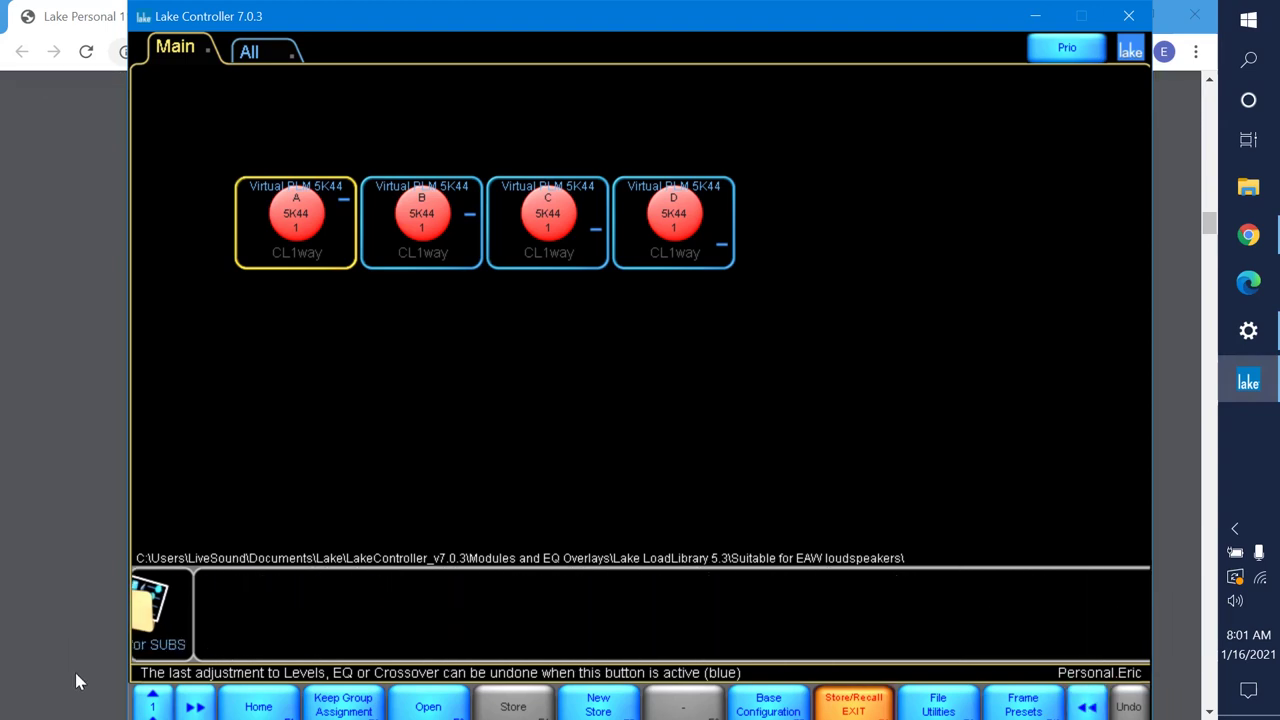
{"action": "left_click", "coordinate": [208, 706]}
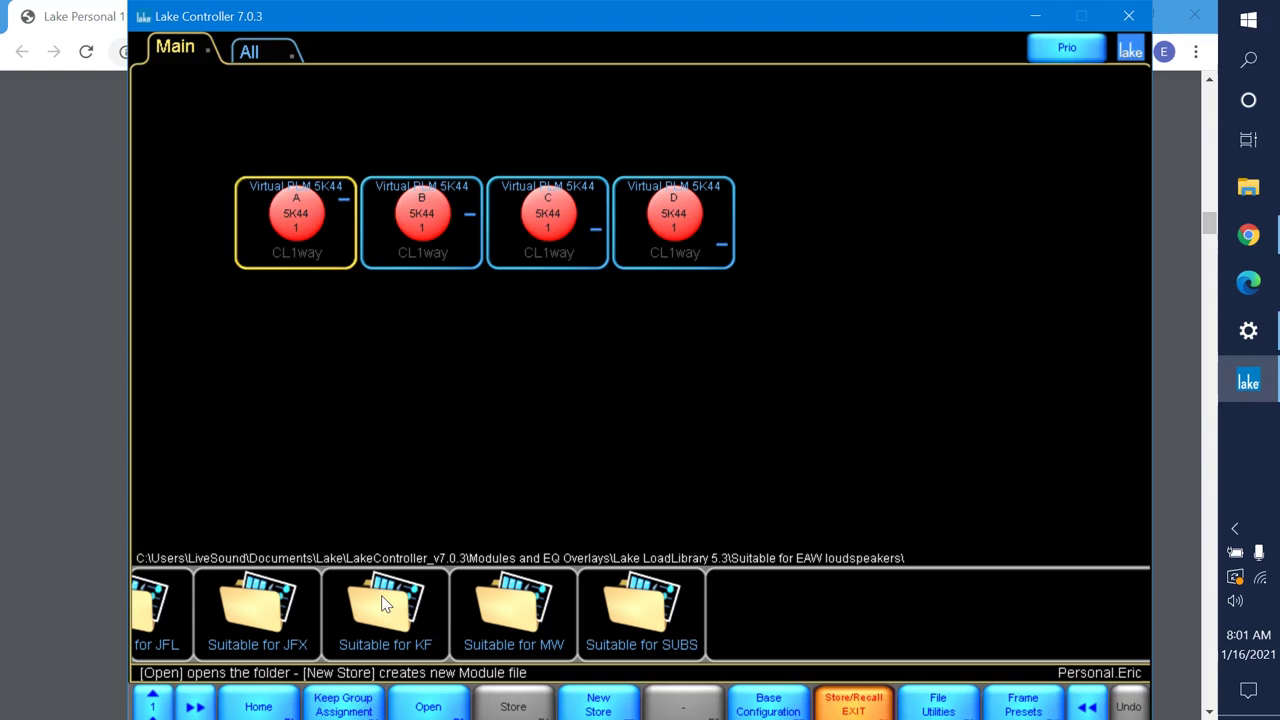
{"action": "double_click", "coordinate": [392, 620]}
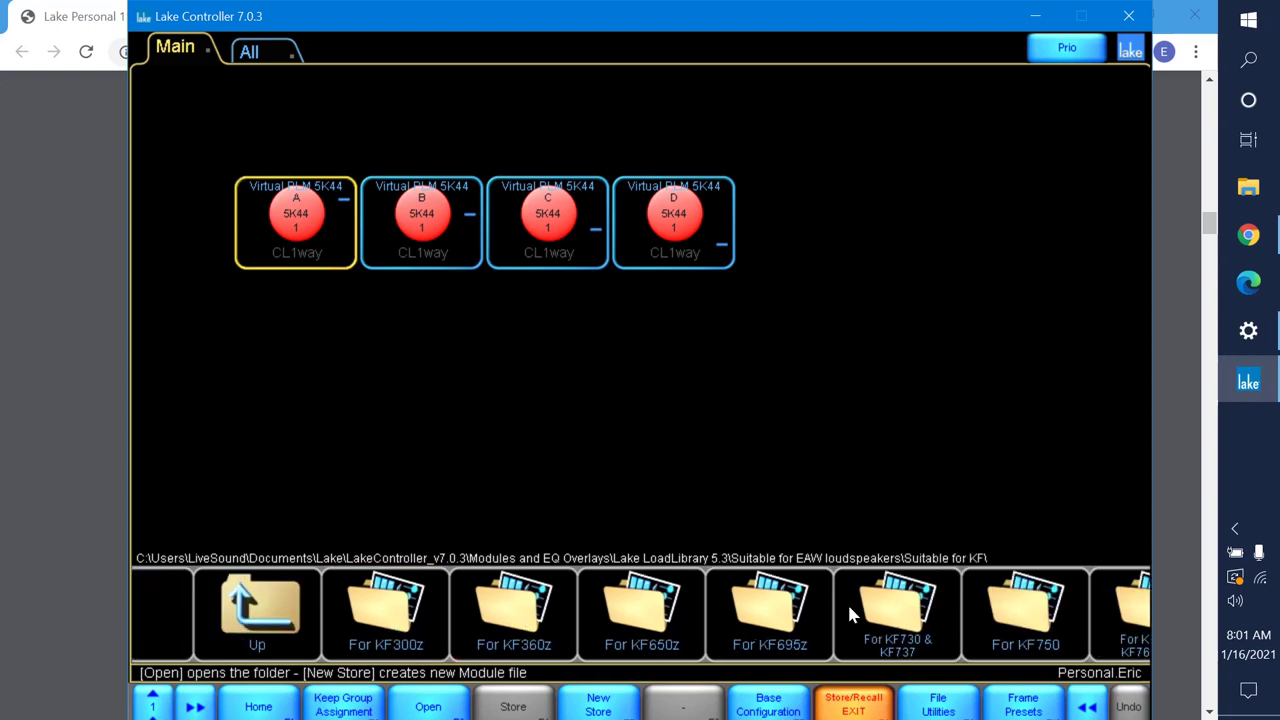
{"action": "left_click_drag", "start_coordinate": [1063, 609], "coordinate": [438, 590]}
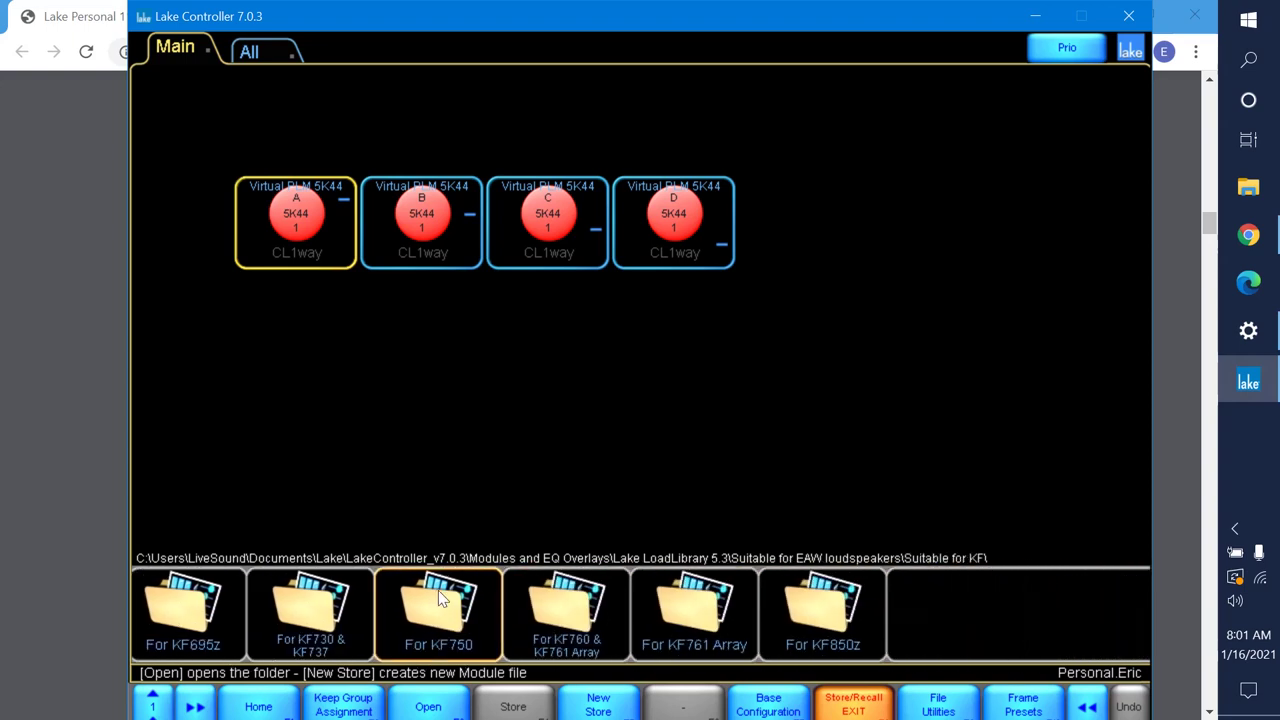
{"action": "double_click", "coordinate": [806, 612]}
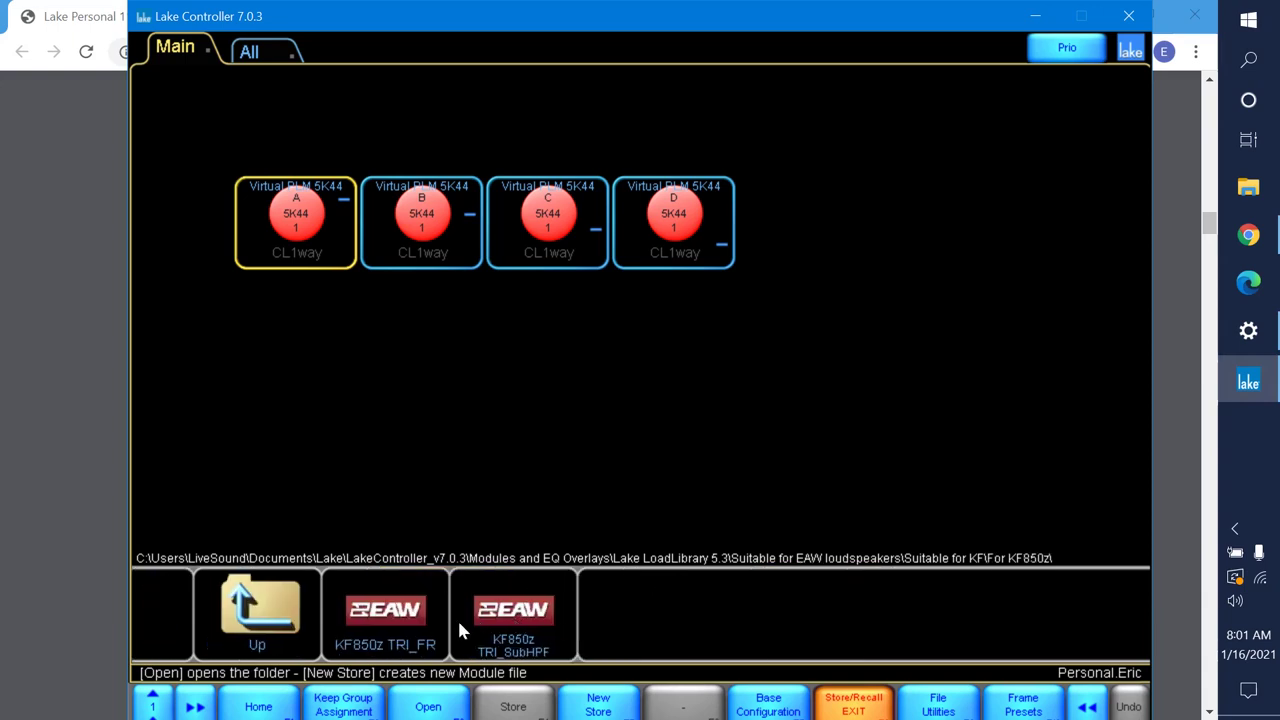
{"action": "left_click", "coordinate": [519, 634]}
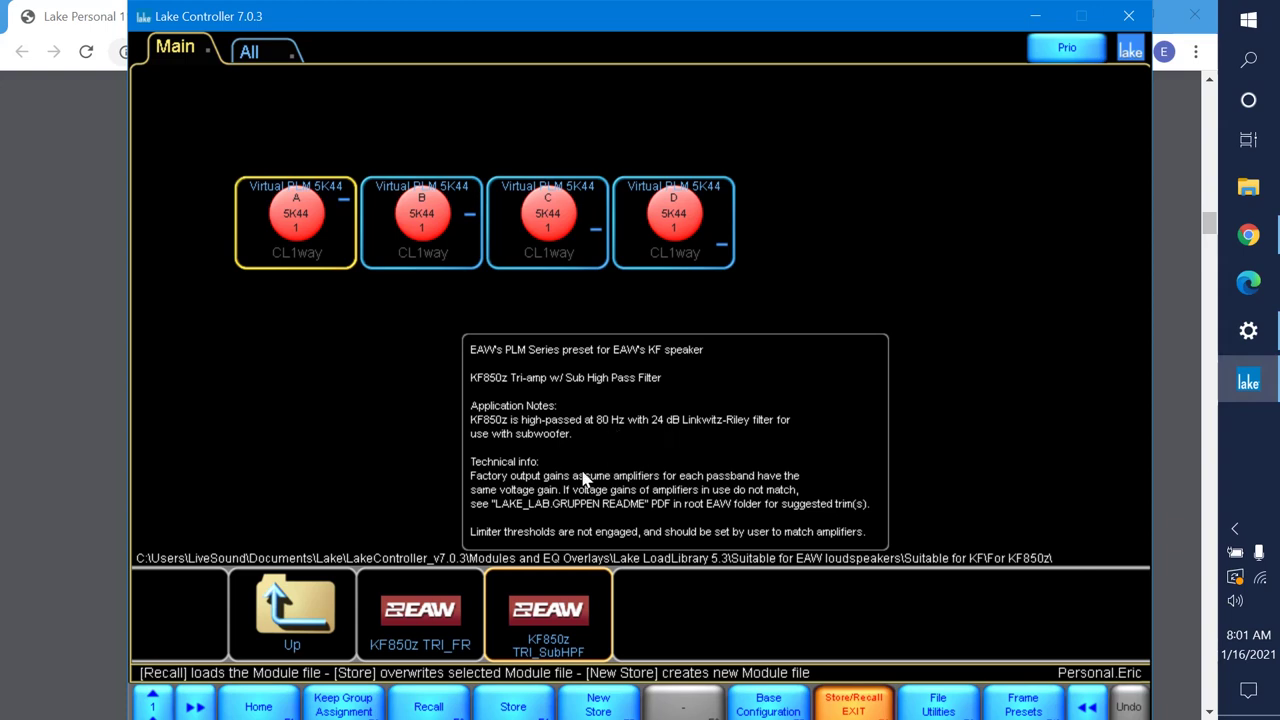
{"action": "double_click", "coordinate": [578, 623]}
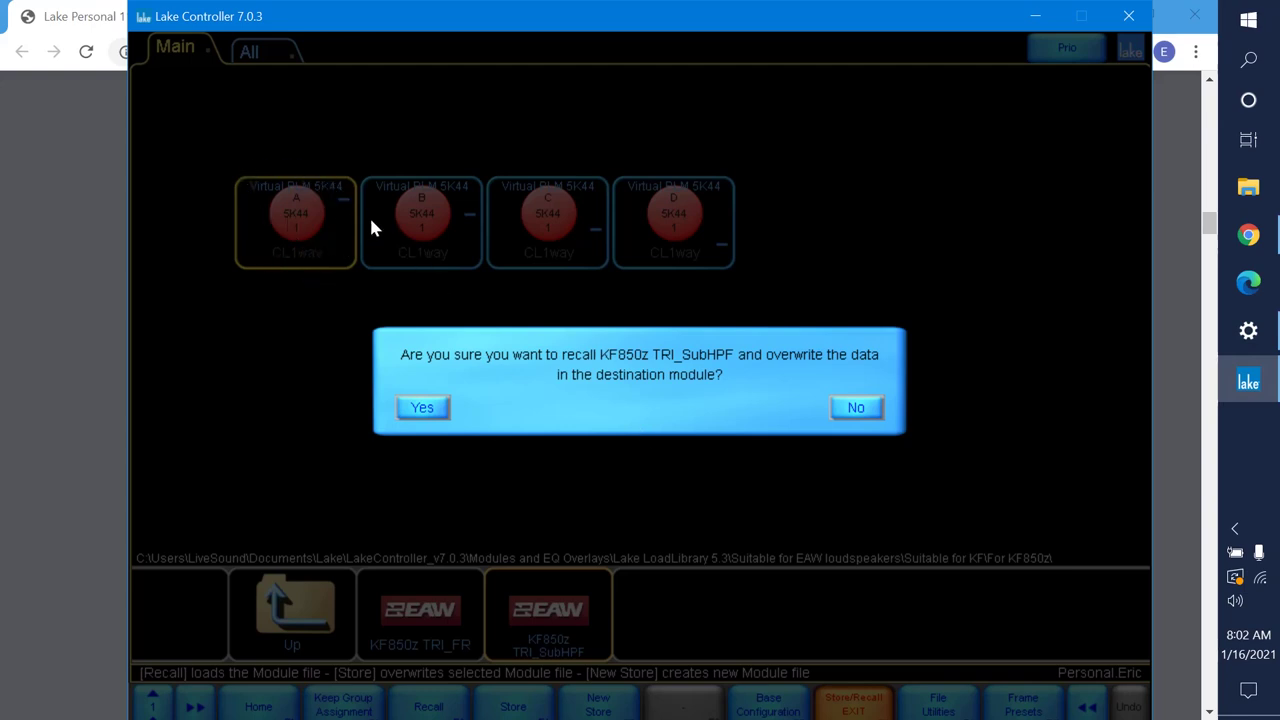
- Confirm the KF850z TRI_SubHPF recall onto module A, close Output Configuration, and reselect module A
{"action": "left_click", "coordinate": [421, 407]}
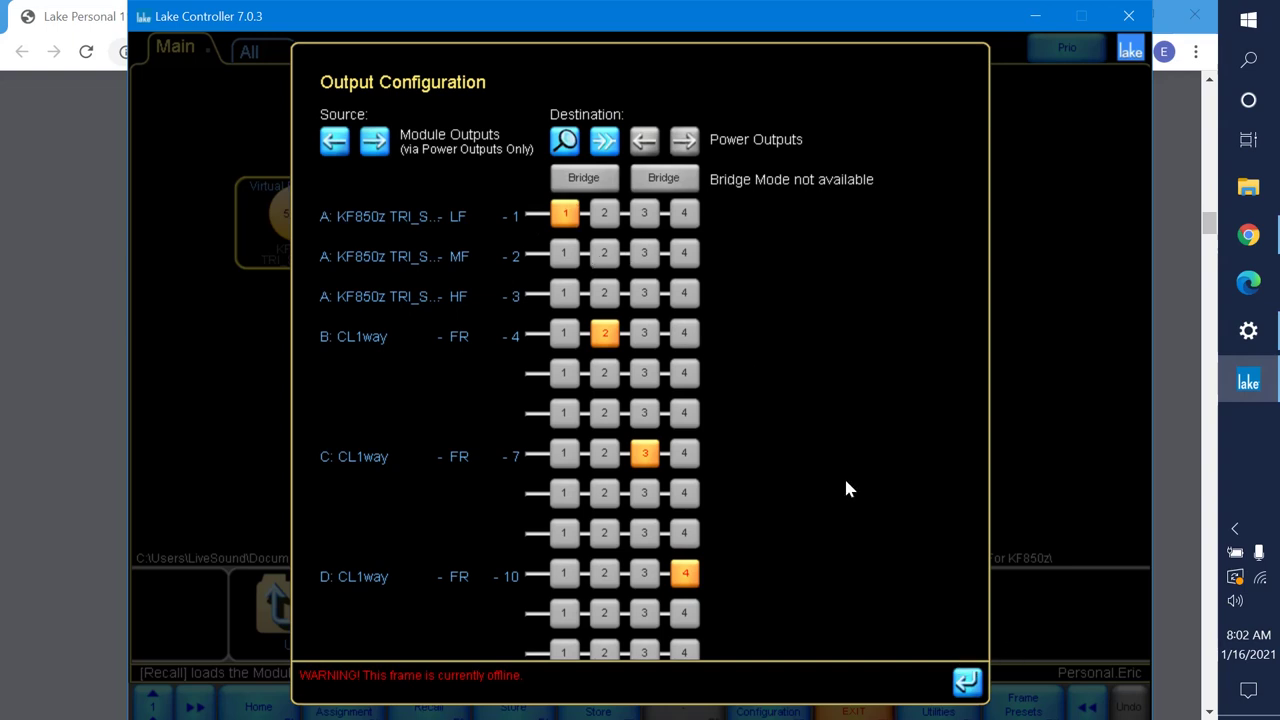
{"action": "left_click", "coordinate": [966, 682]}
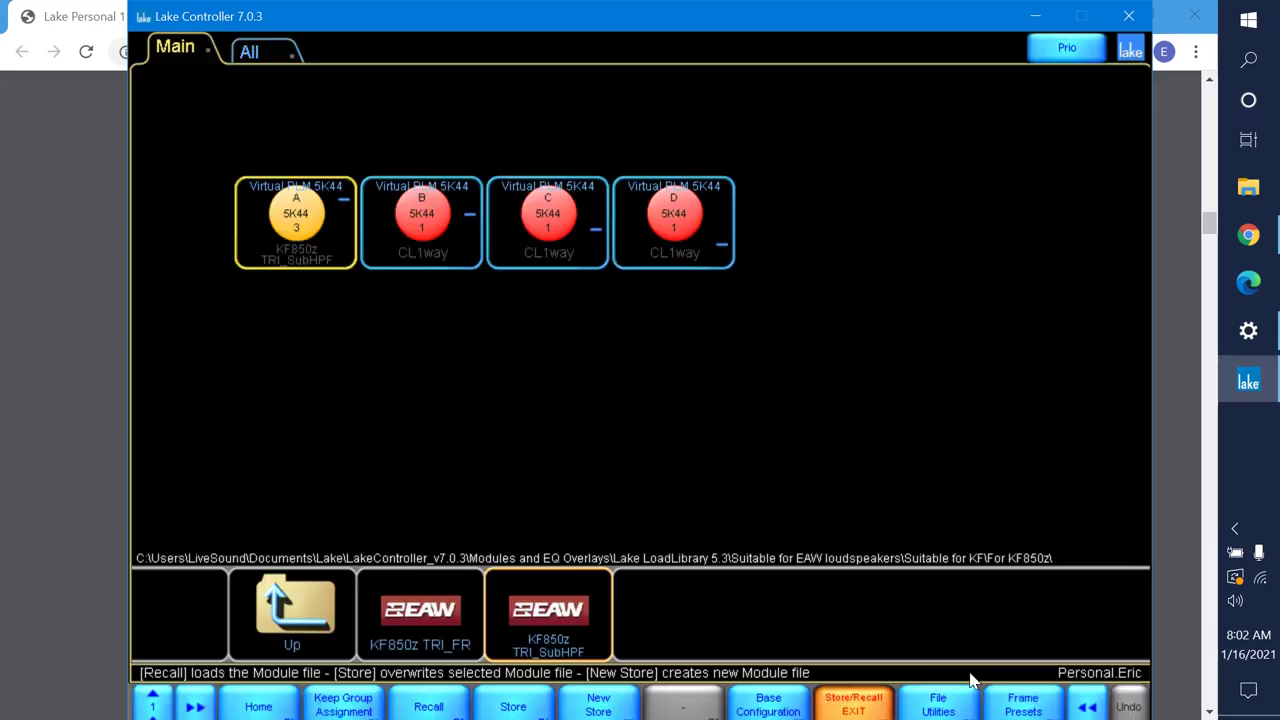
{"action": "left_click", "coordinate": [295, 230]}
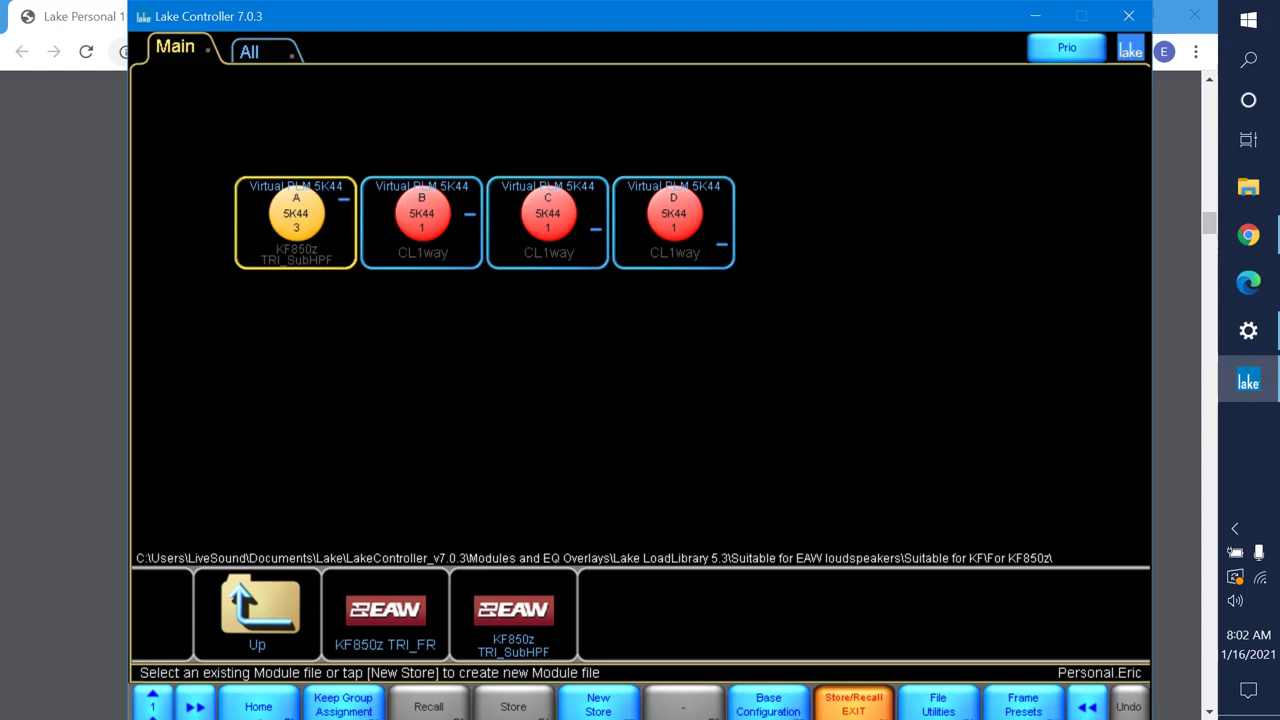
- Open module A's EQ page, comparing the graphic and parametric EQ views
{"action": "left_click", "coordinate": [258, 708]}
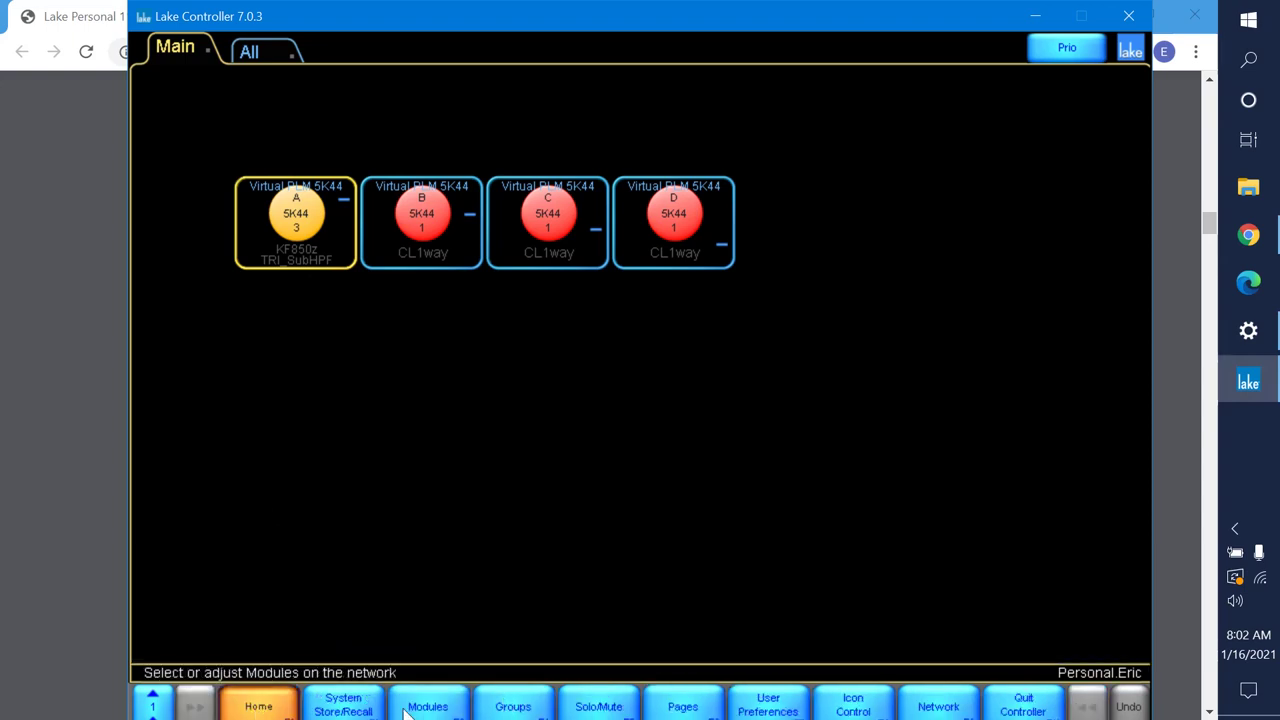
{"action": "left_click", "coordinate": [283, 243]}
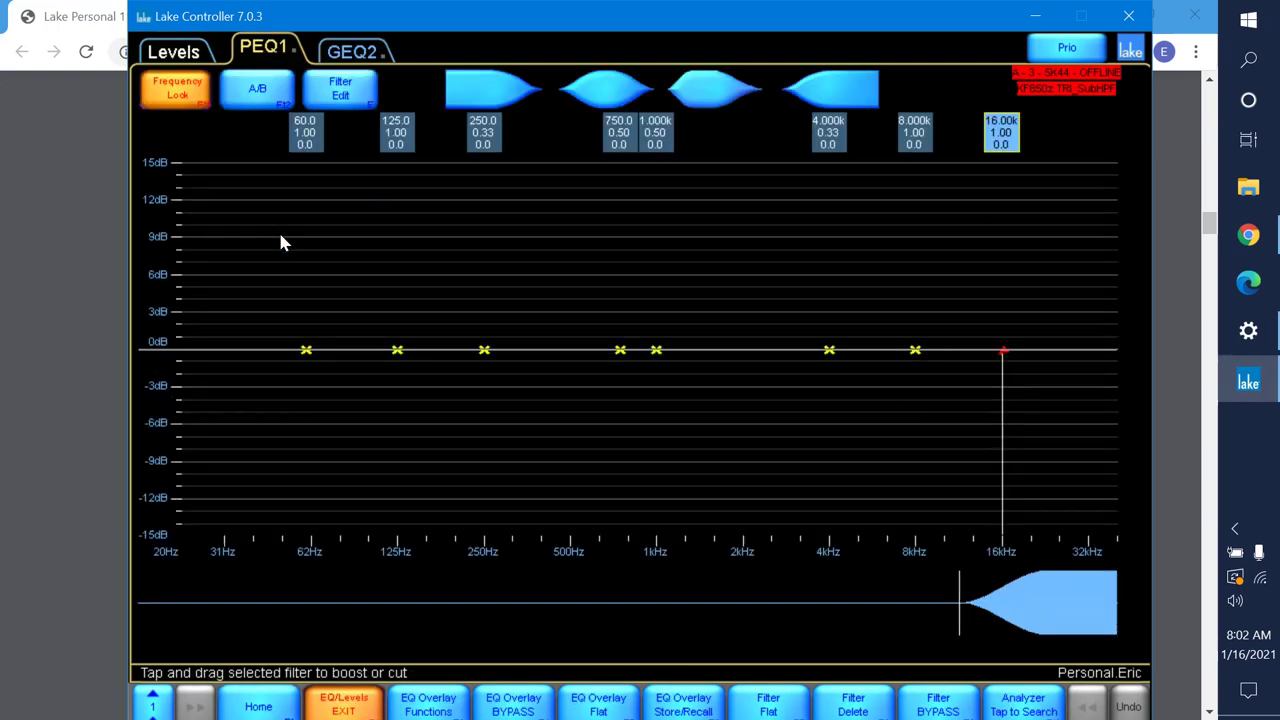
{"action": "left_click", "coordinate": [358, 50]}
{"action": "left_click", "coordinate": [245, 52]}
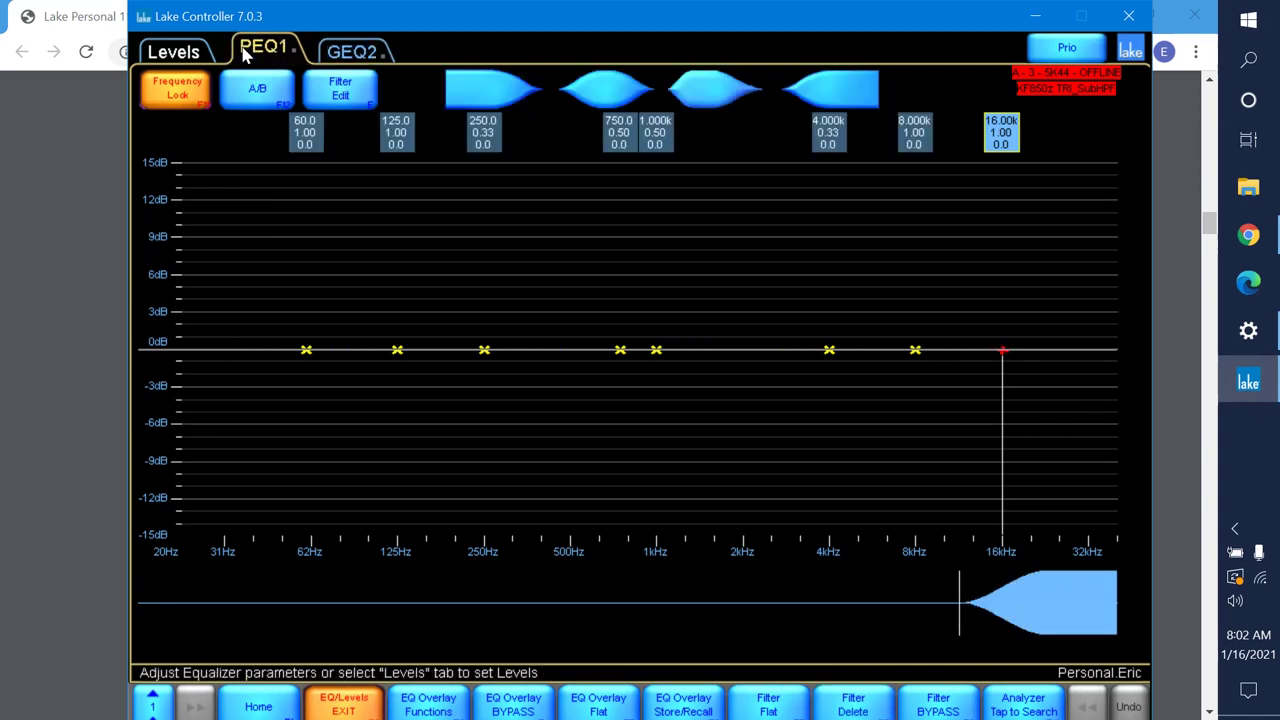
{"action": "left_click", "coordinate": [343, 58]}
{"action": "left_click", "coordinate": [248, 56]}
- Add a 2.8 dB high-shelf filter near 11.62 kHz to PEQ1, check Levels, and return Home
{"action": "left_click_drag", "start_coordinate": [880, 94], "coordinate": [955, 345]}
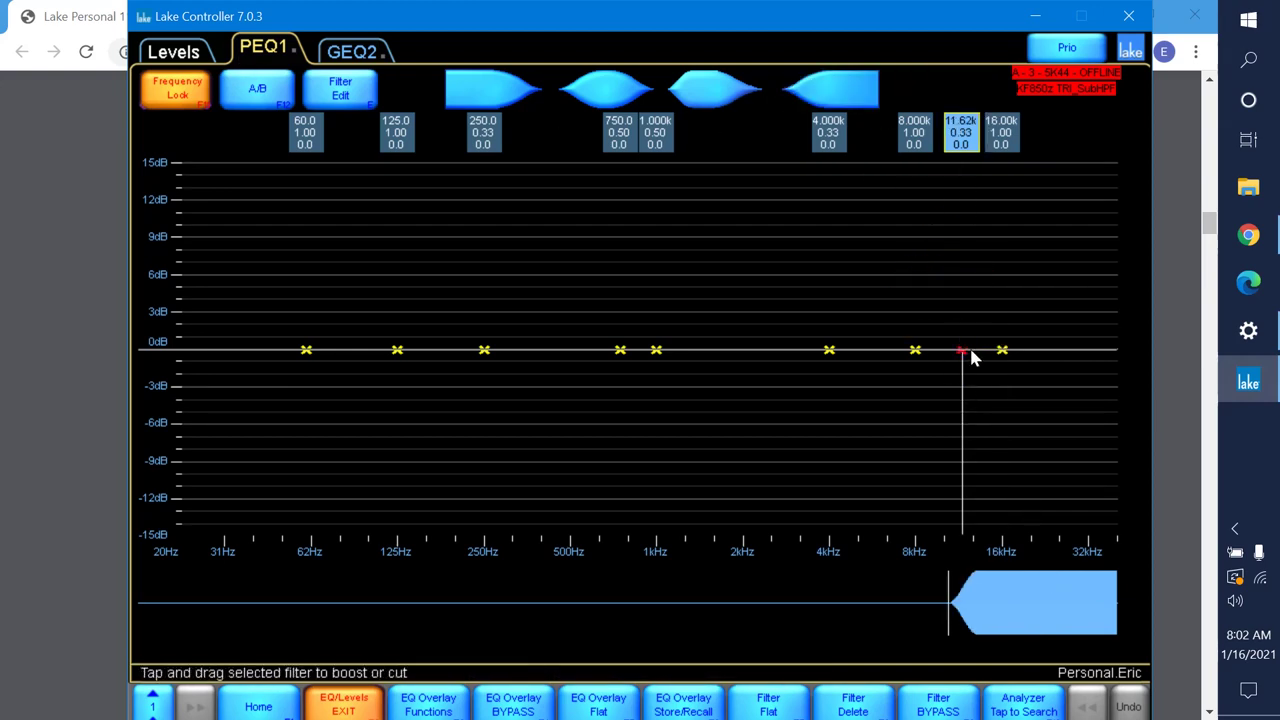
{"action": "left_click_drag", "start_coordinate": [960, 352], "coordinate": [963, 330]}
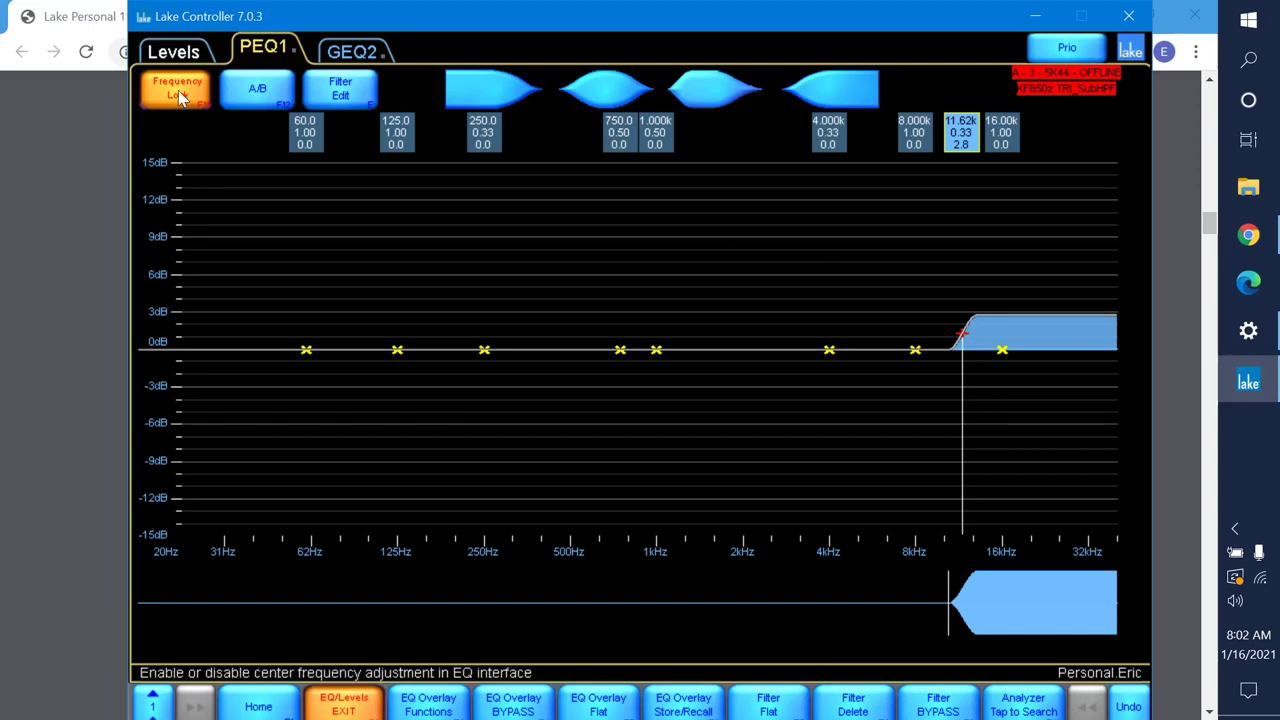
{"action": "left_click", "coordinate": [162, 49]}
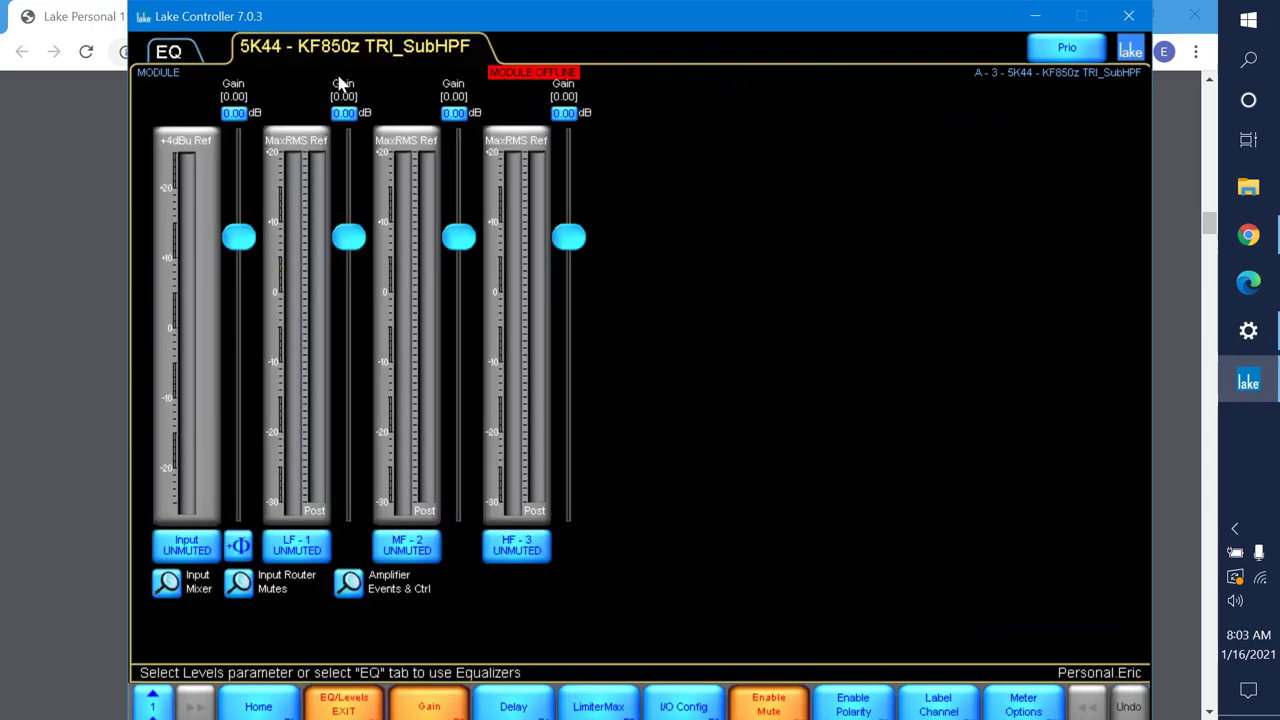
{"action": "left_click", "coordinate": [190, 51]}
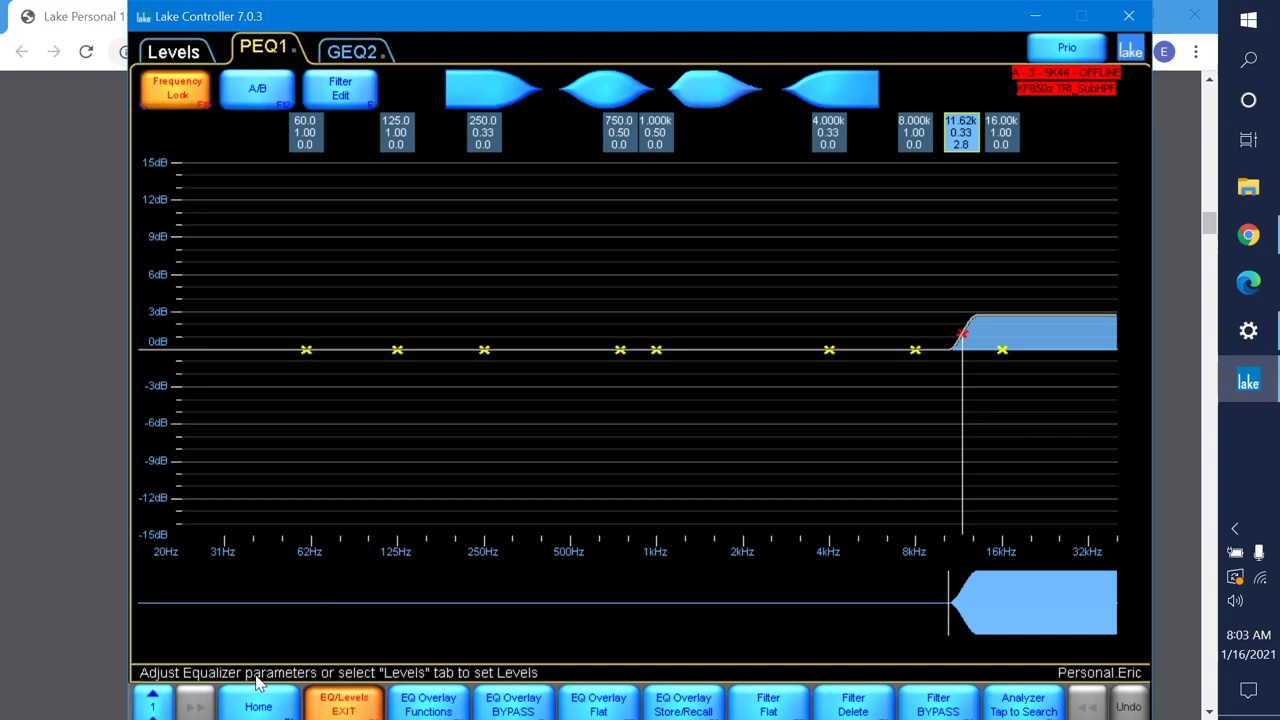
{"action": "left_click", "coordinate": [288, 708]}
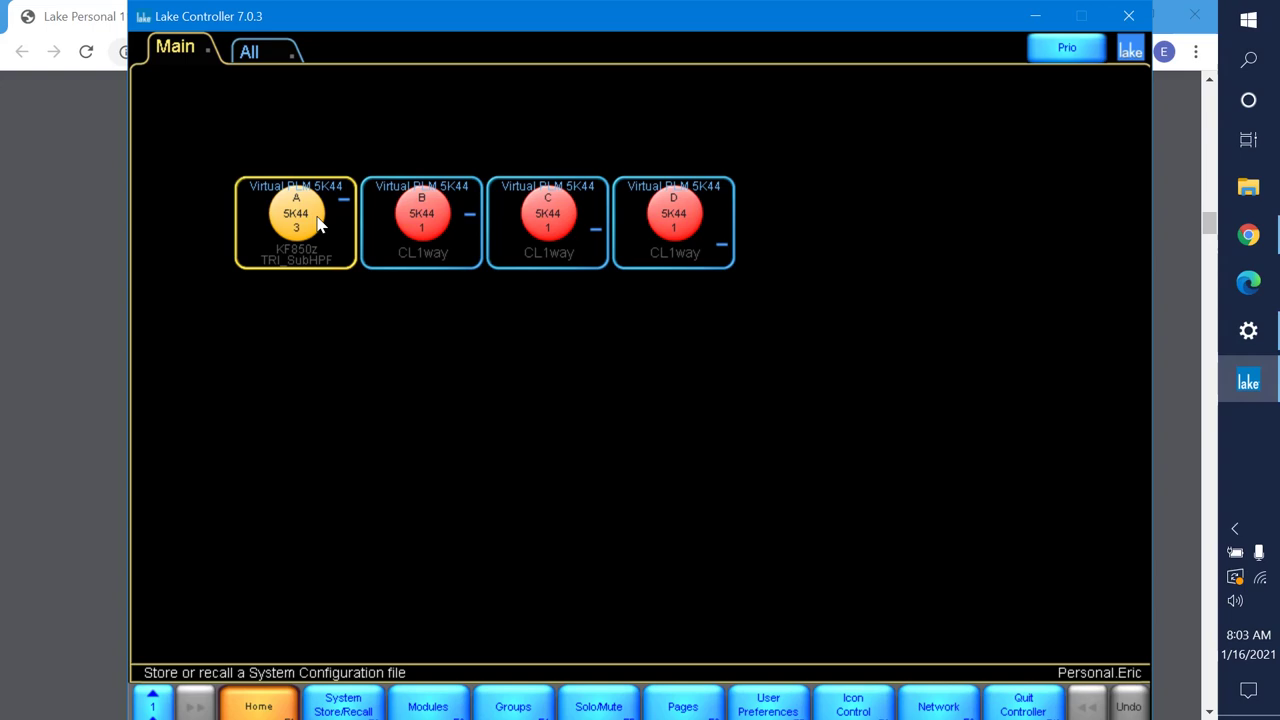
- In Module Store/Recall, climb out of the KF850z folder and open Default Modules
{"action": "left_click", "coordinate": [457, 707]}
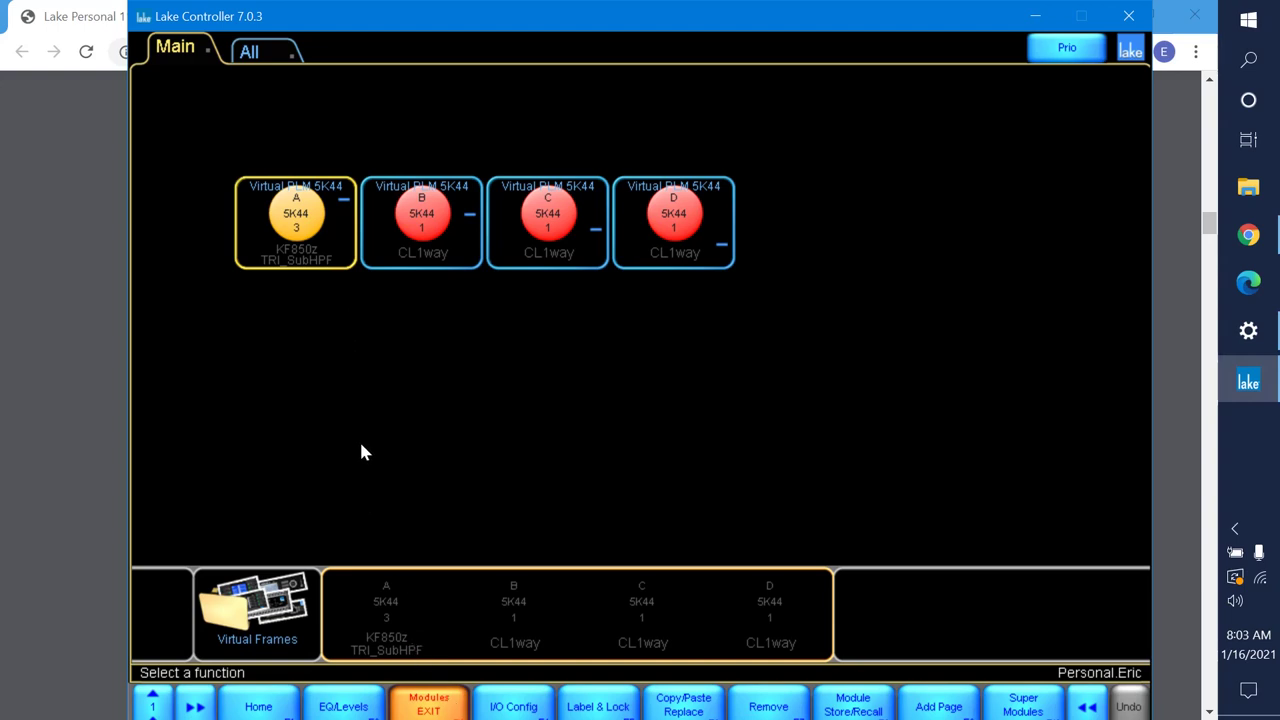
{"action": "left_click", "coordinate": [853, 706]}
{"action": "left_click", "coordinate": [266, 622]}
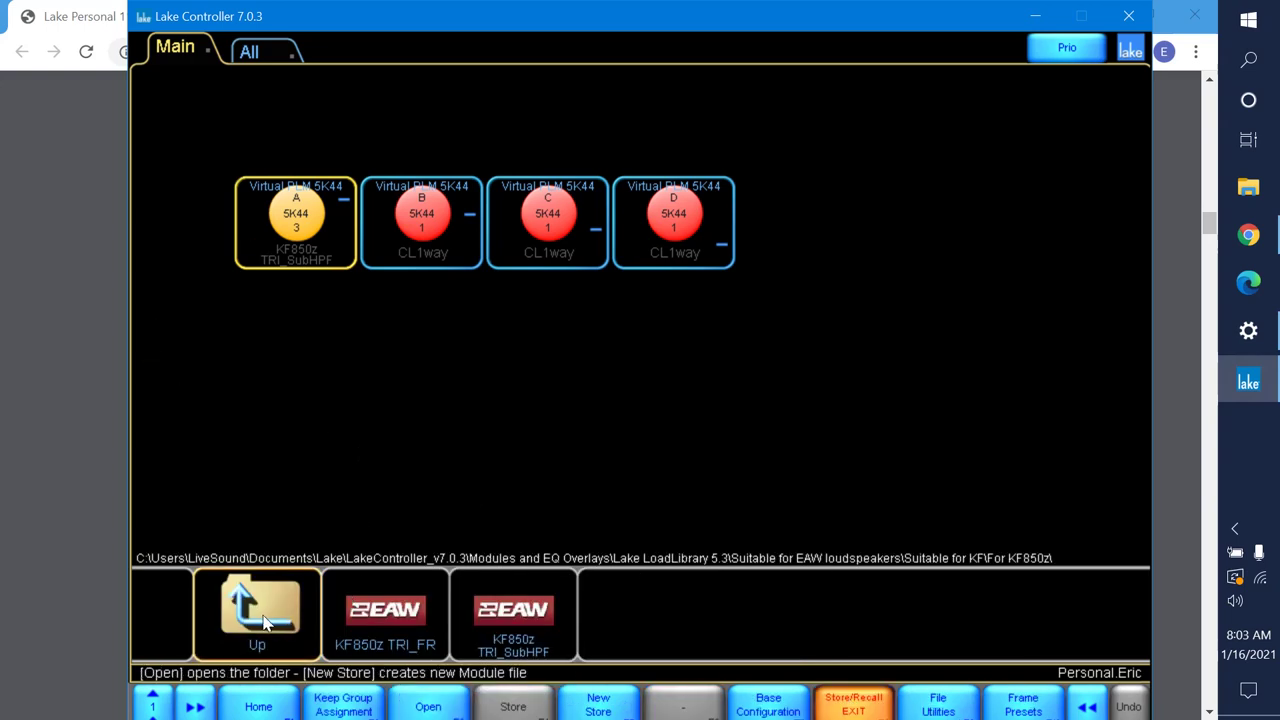
{"action": "left_click", "coordinate": [266, 622]}
{"action": "left_click", "coordinate": [266, 622]}
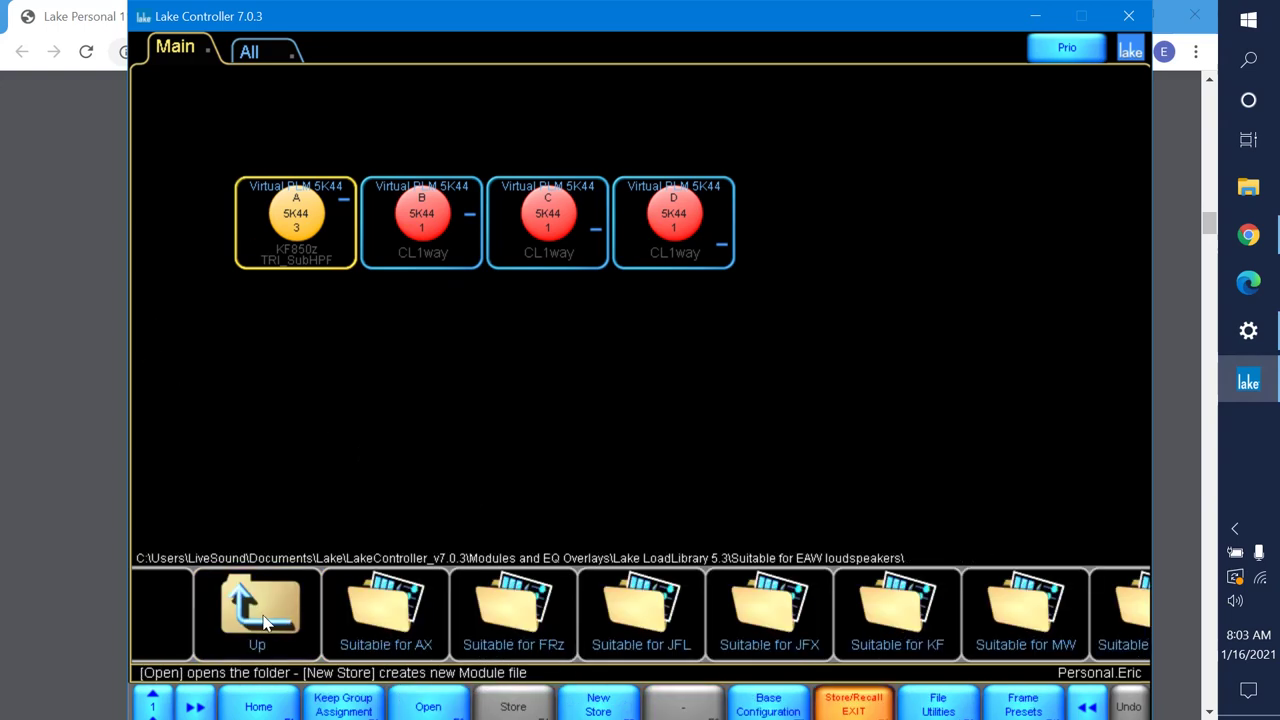
{"action": "left_click", "coordinate": [266, 622]}
{"action": "left_click", "coordinate": [266, 622]}
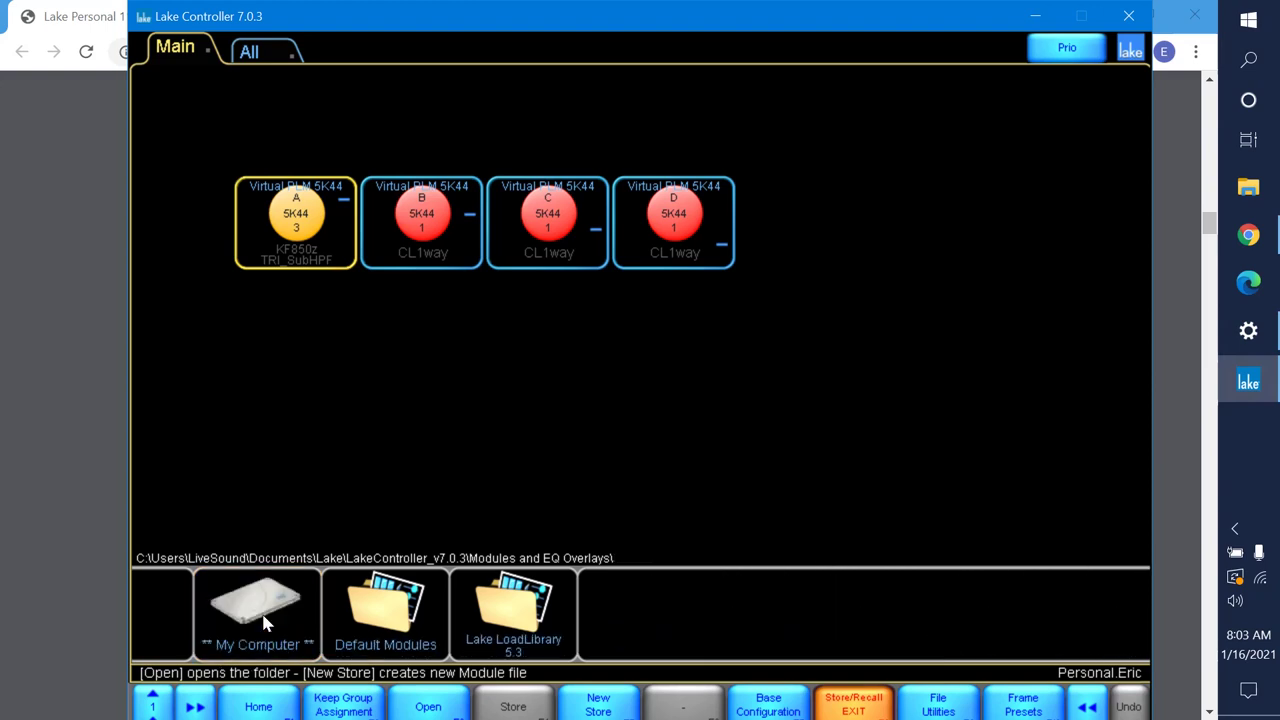
{"action": "left_click", "coordinate": [383, 604]}
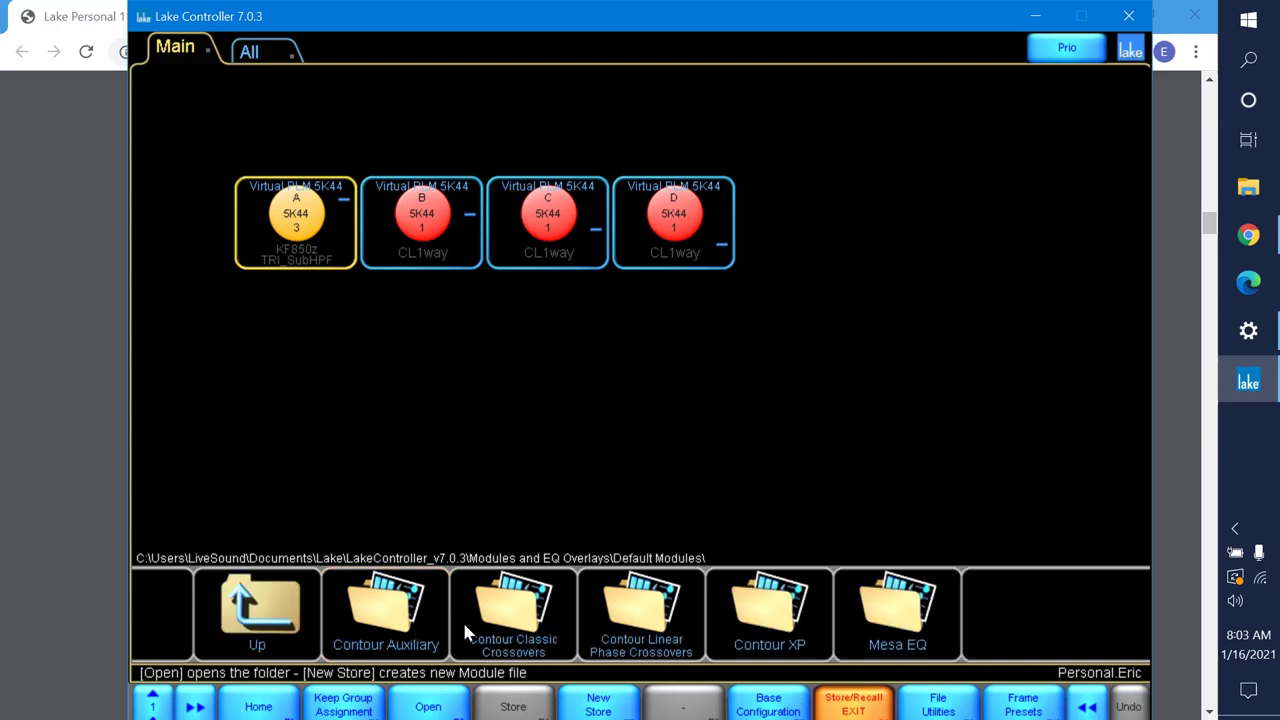
- Recall CL2way from Contour Classic Crossovers onto module A and close Output Configuration
{"action": "double_click", "coordinate": [516, 619]}
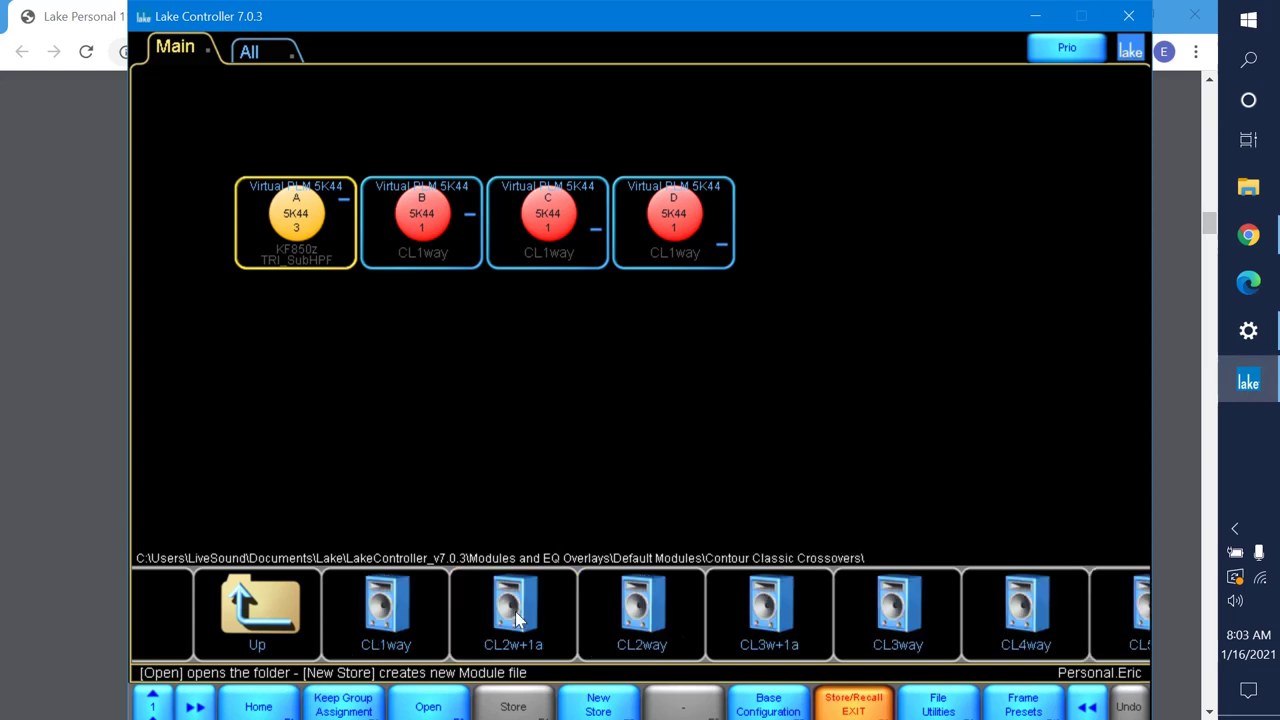
{"action": "left_click", "coordinate": [650, 618]}
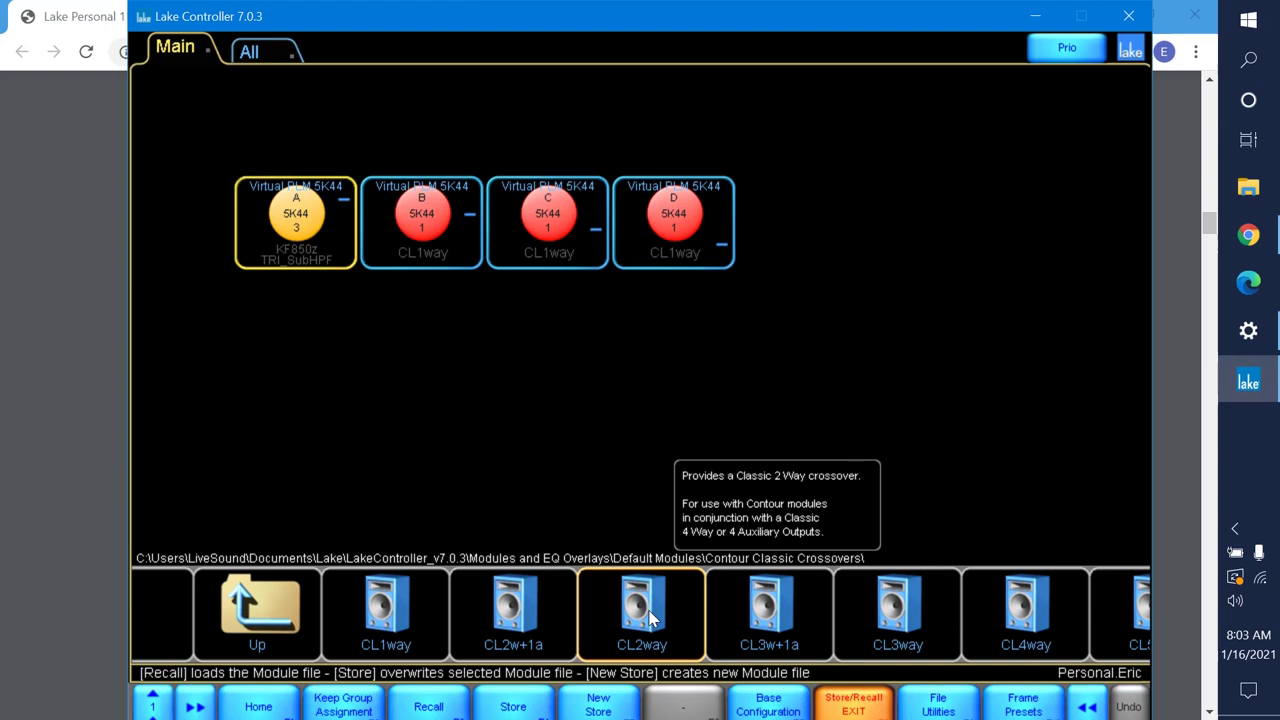
{"action": "left_click", "coordinate": [650, 618]}
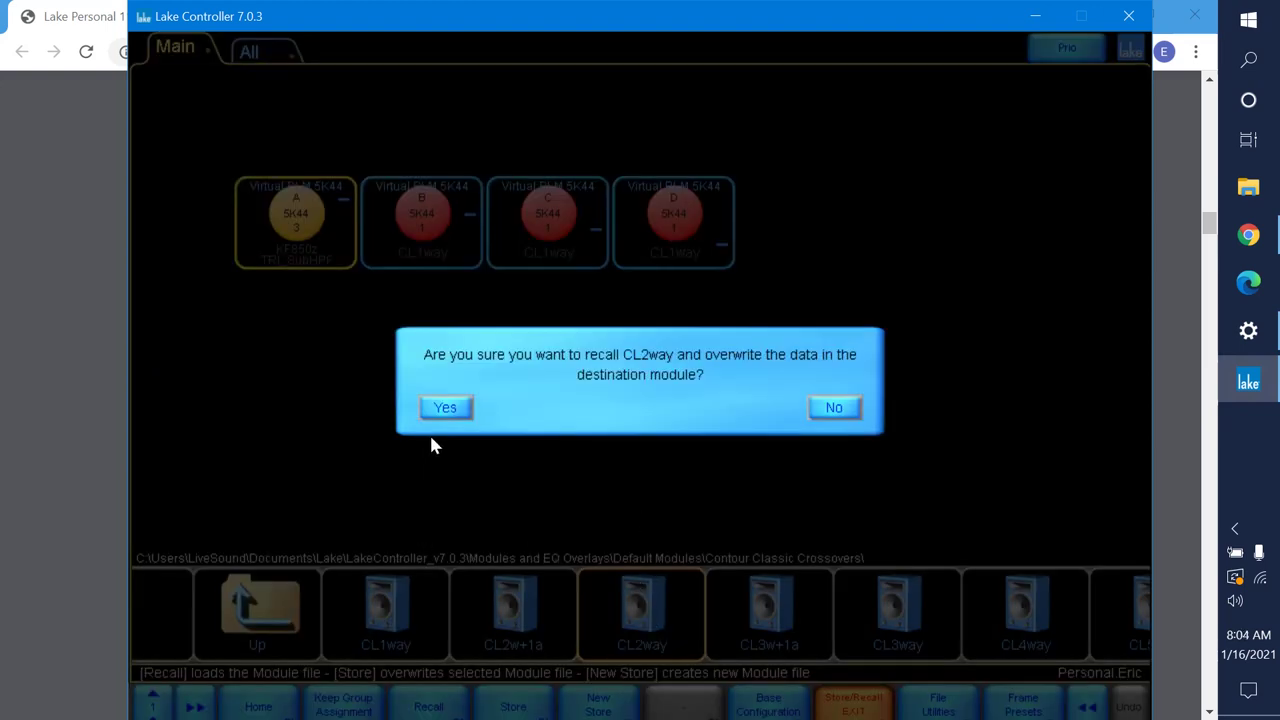
{"action": "left_click", "coordinate": [469, 407]}
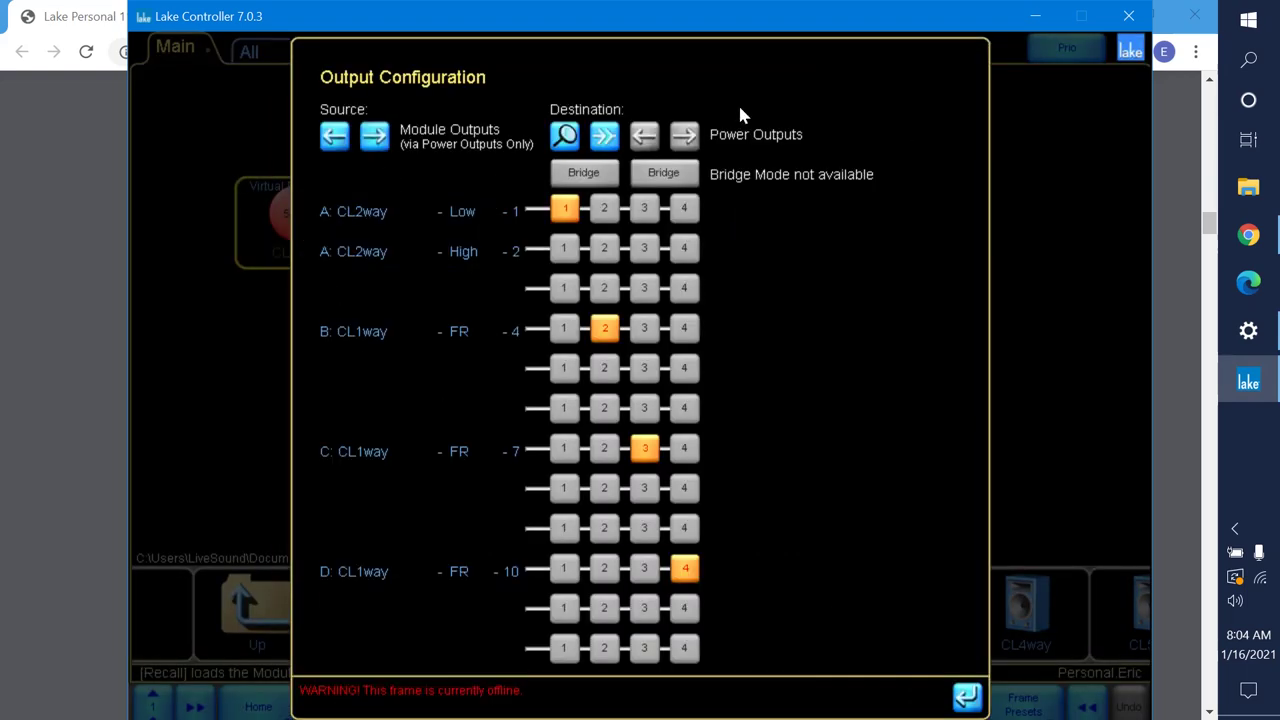
{"action": "left_click", "coordinate": [967, 697]}
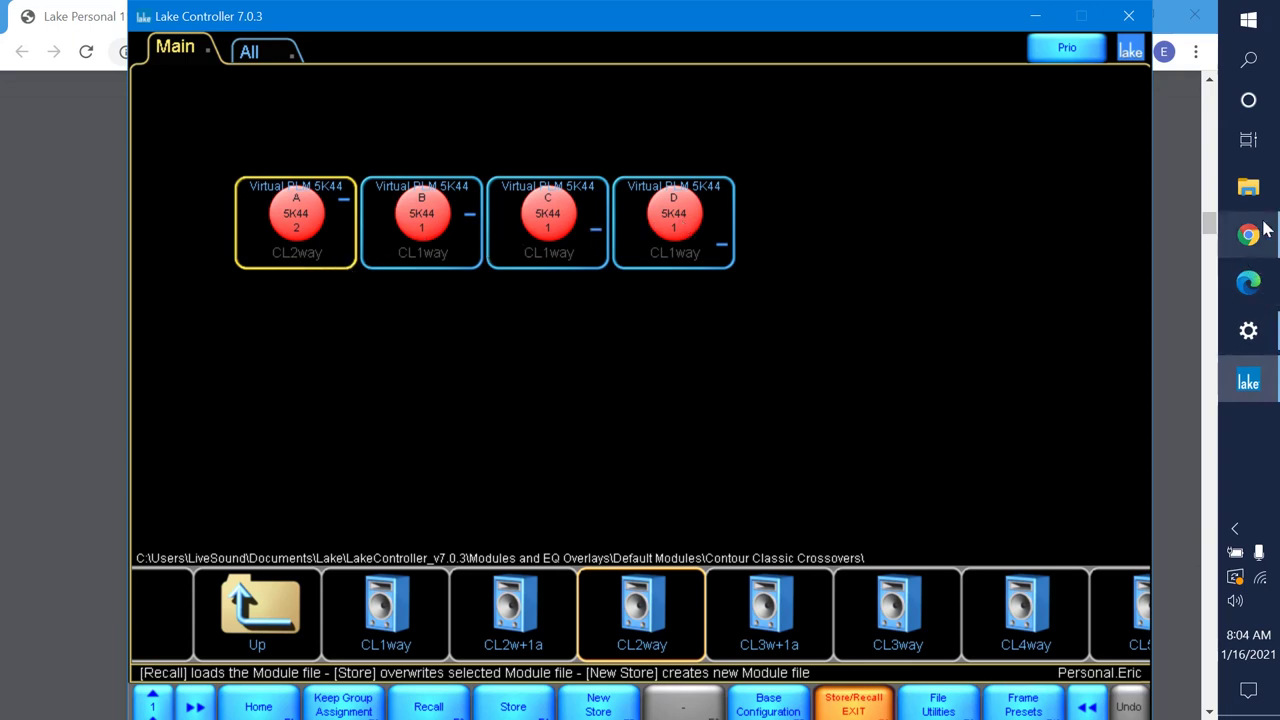
{"action": "mouse_move", "coordinate": [1266, 228]}
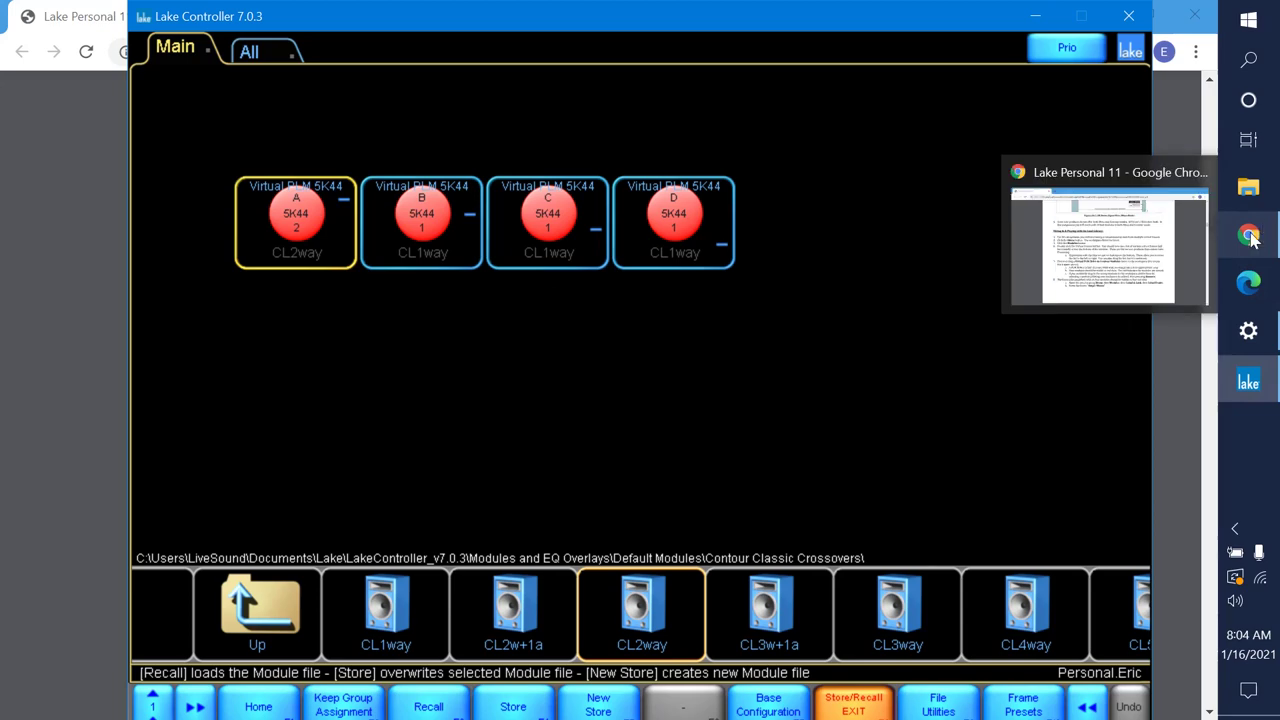
{"action": "left_click", "coordinate": [1251, 237]}
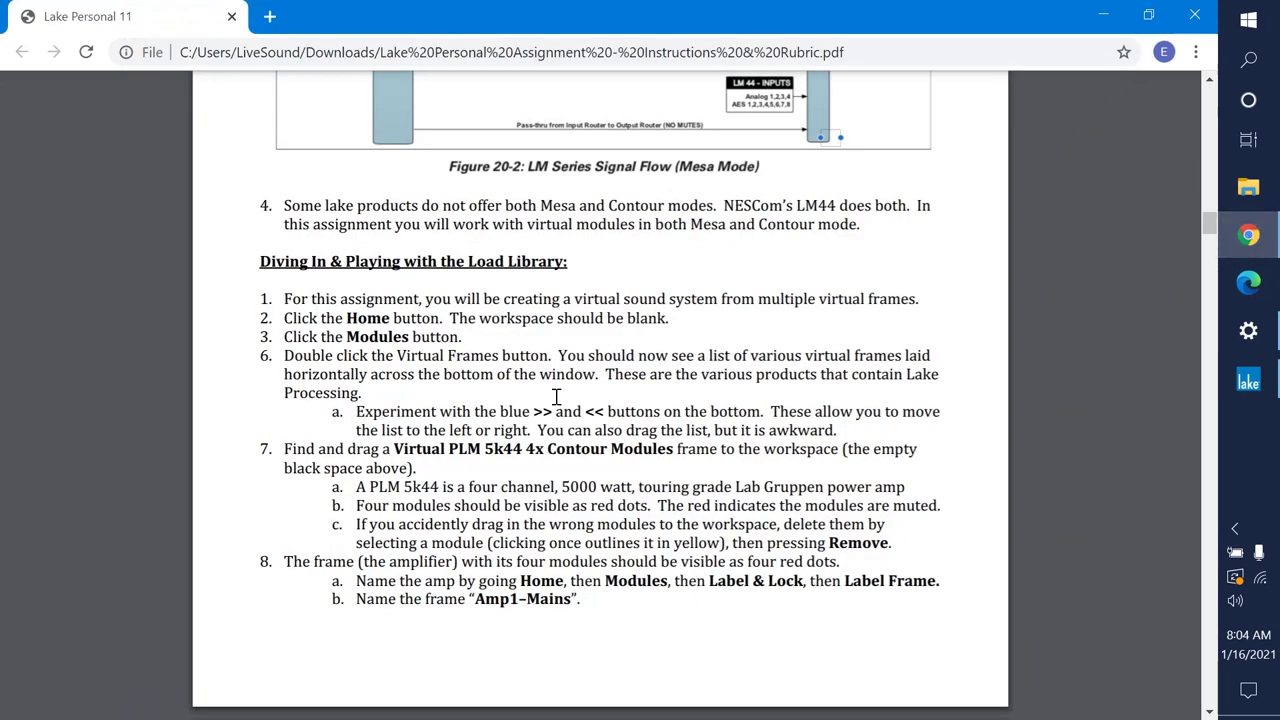
{"action": "scroll", "coordinate": [557, 380], "scroll_direction": "up", "scroll_amount": 1}
{"action": "scroll", "coordinate": [557, 398], "scroll_direction": "down", "scroll_amount": 2}
{"action": "scroll", "coordinate": [557, 398], "scroll_direction": "down", "scroll_amount": 5}
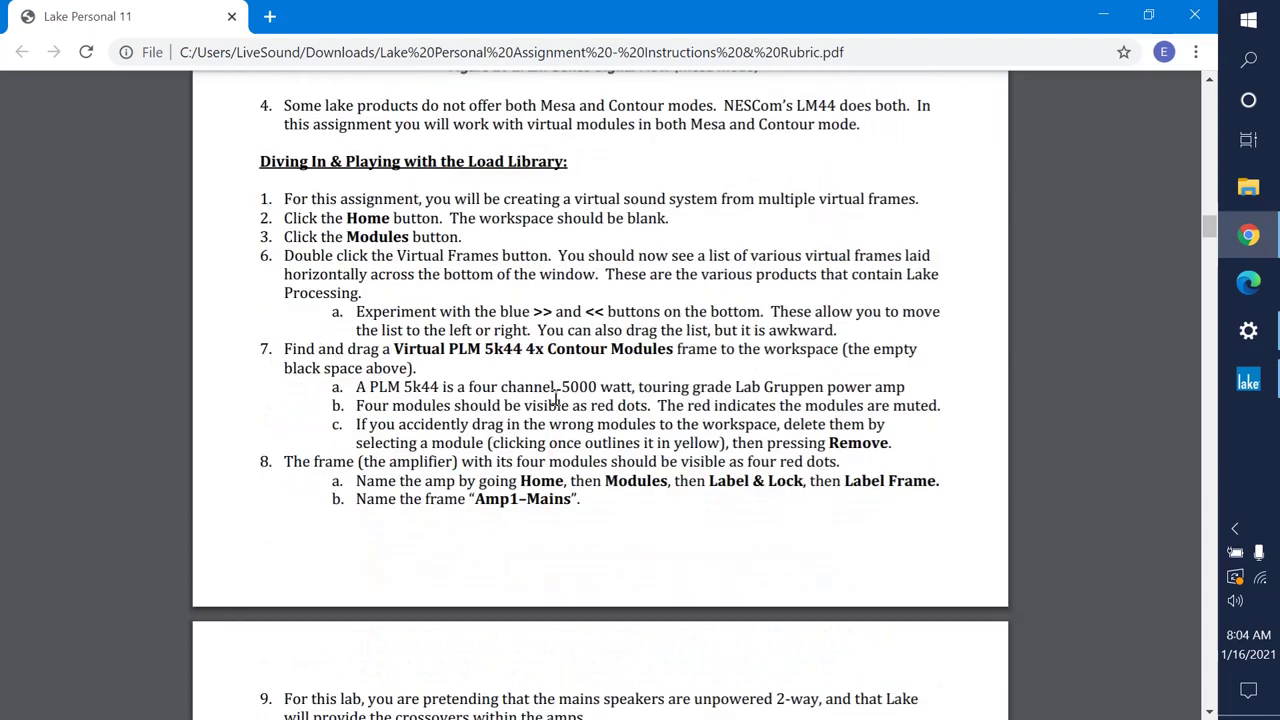
{"action": "scroll", "coordinate": [557, 398], "scroll_direction": "down", "scroll_amount": 4}
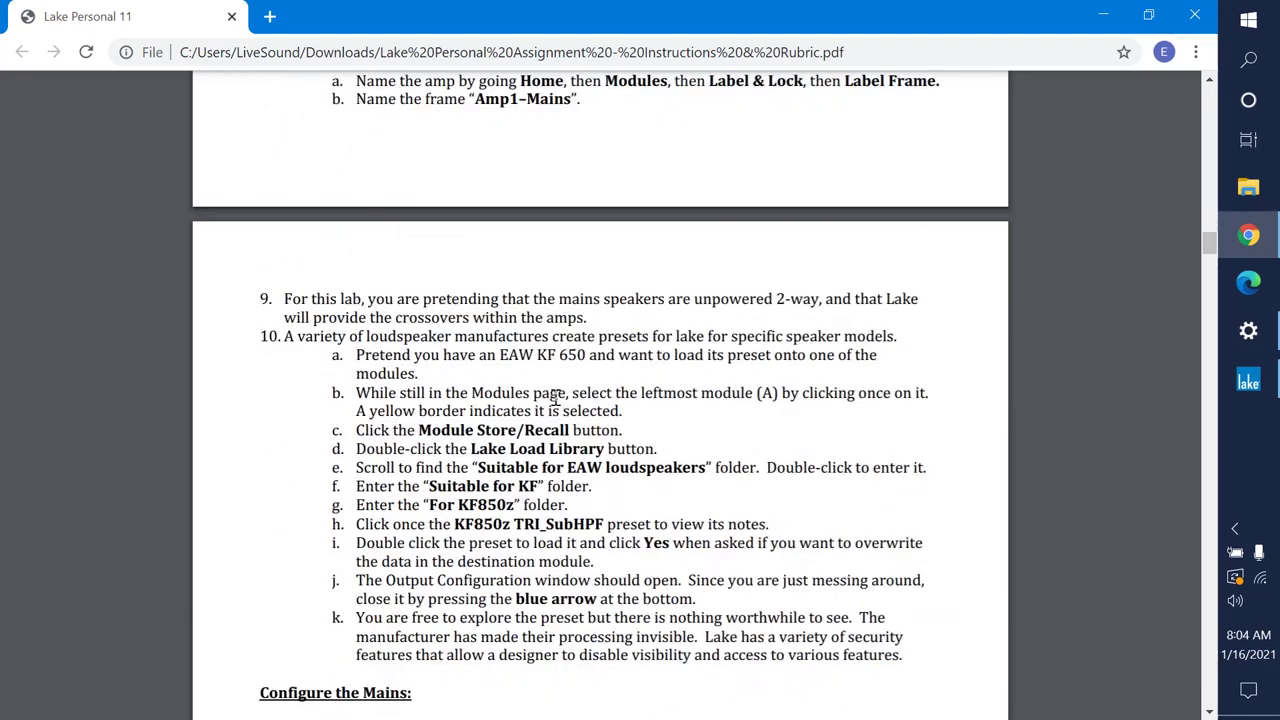
{"action": "scroll", "coordinate": [556, 398], "scroll_direction": "down", "scroll_amount": 1}
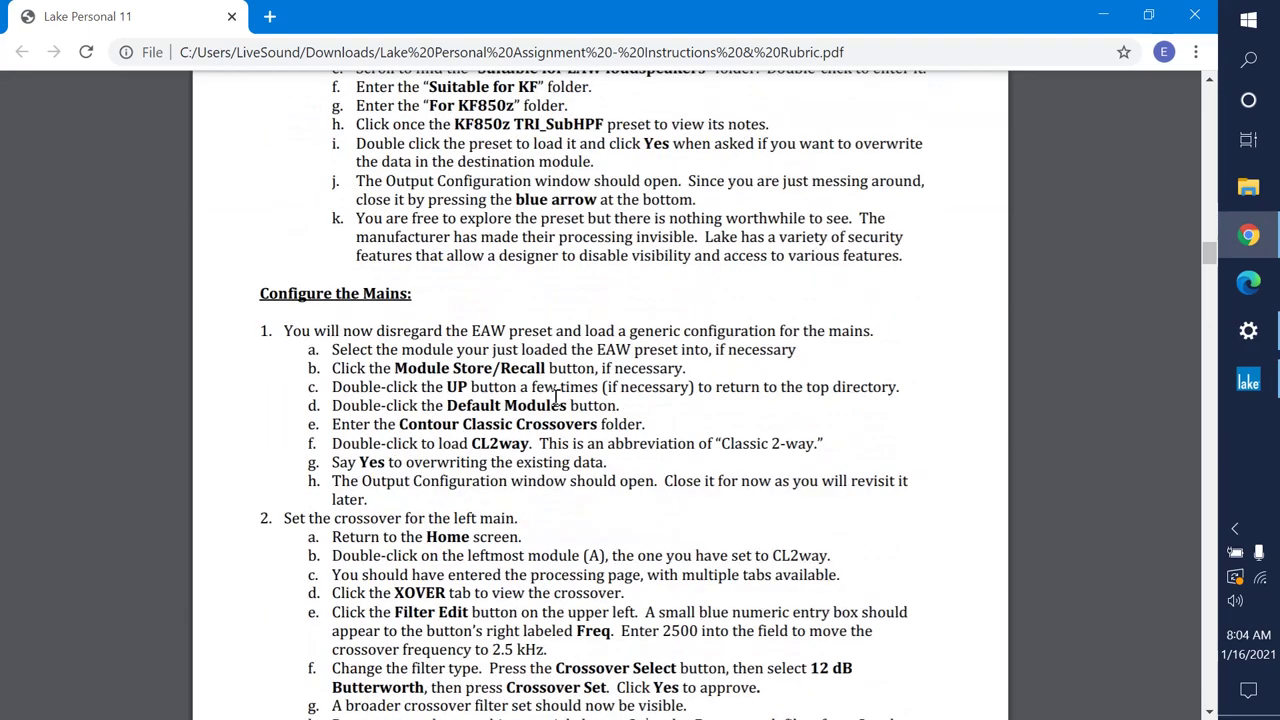
{"action": "scroll", "coordinate": [557, 398], "scroll_direction": "down", "scroll_amount": 1}
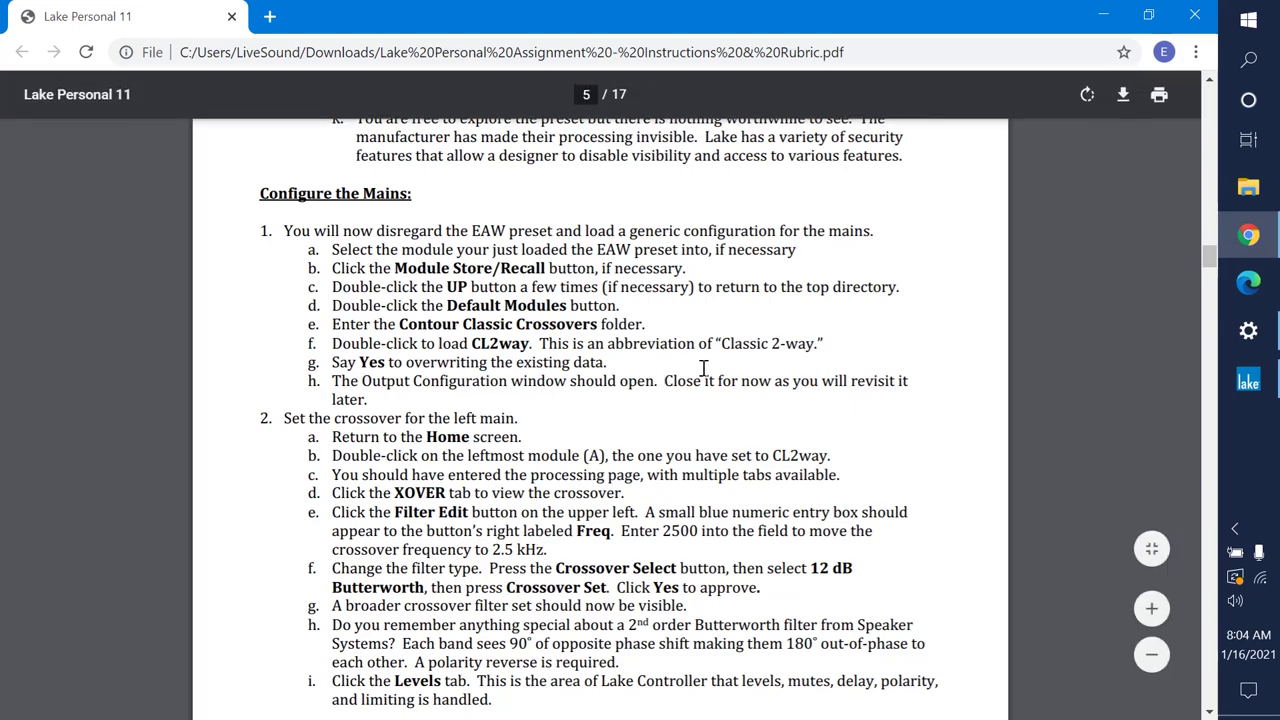
{"action": "scroll", "coordinate": [689, 375], "scroll_direction": "down", "scroll_amount": 1}
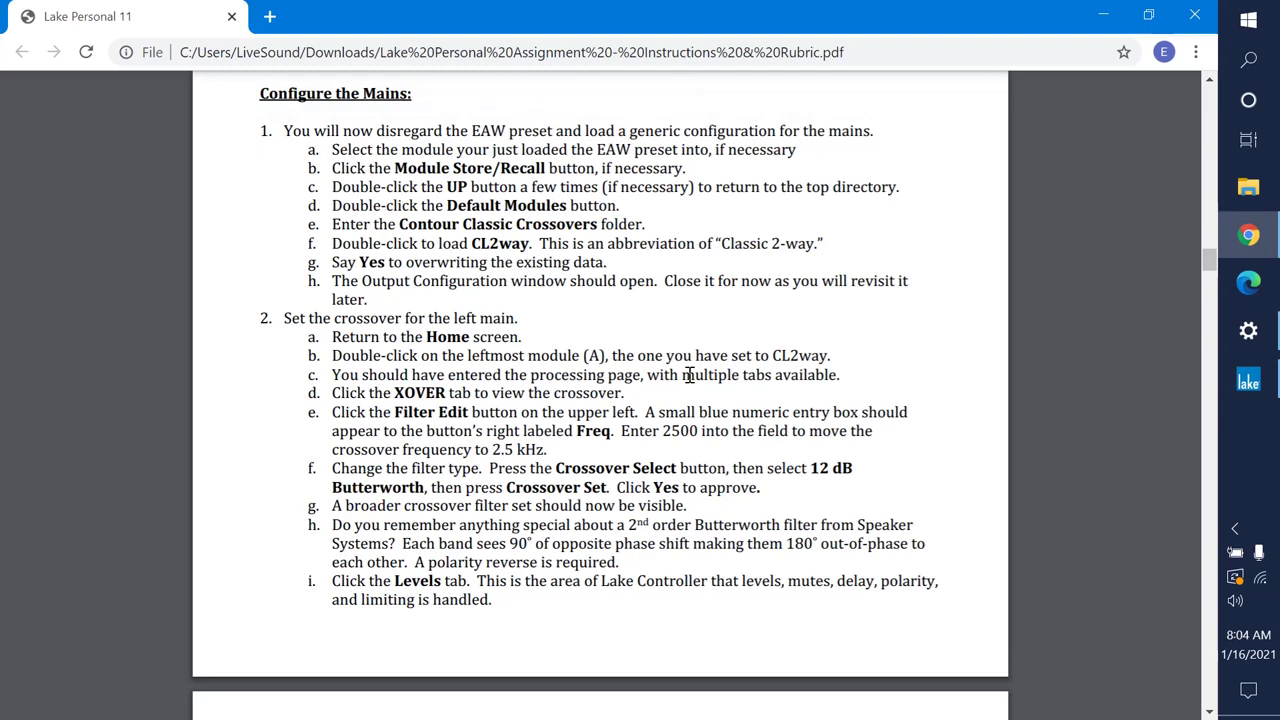
{"action": "scroll", "coordinate": [689, 375], "scroll_direction": "down", "scroll_amount": 1}
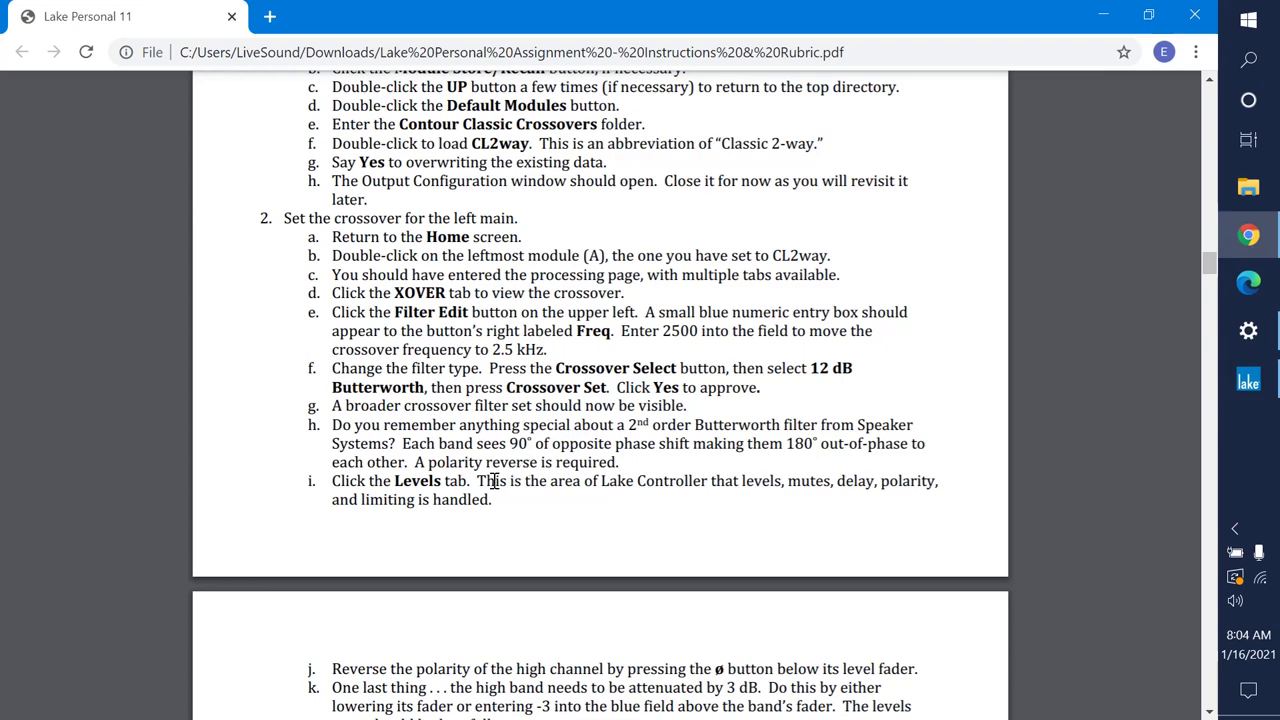
{"action": "scroll", "coordinate": [493, 481], "scroll_direction": "down", "scroll_amount": 1}
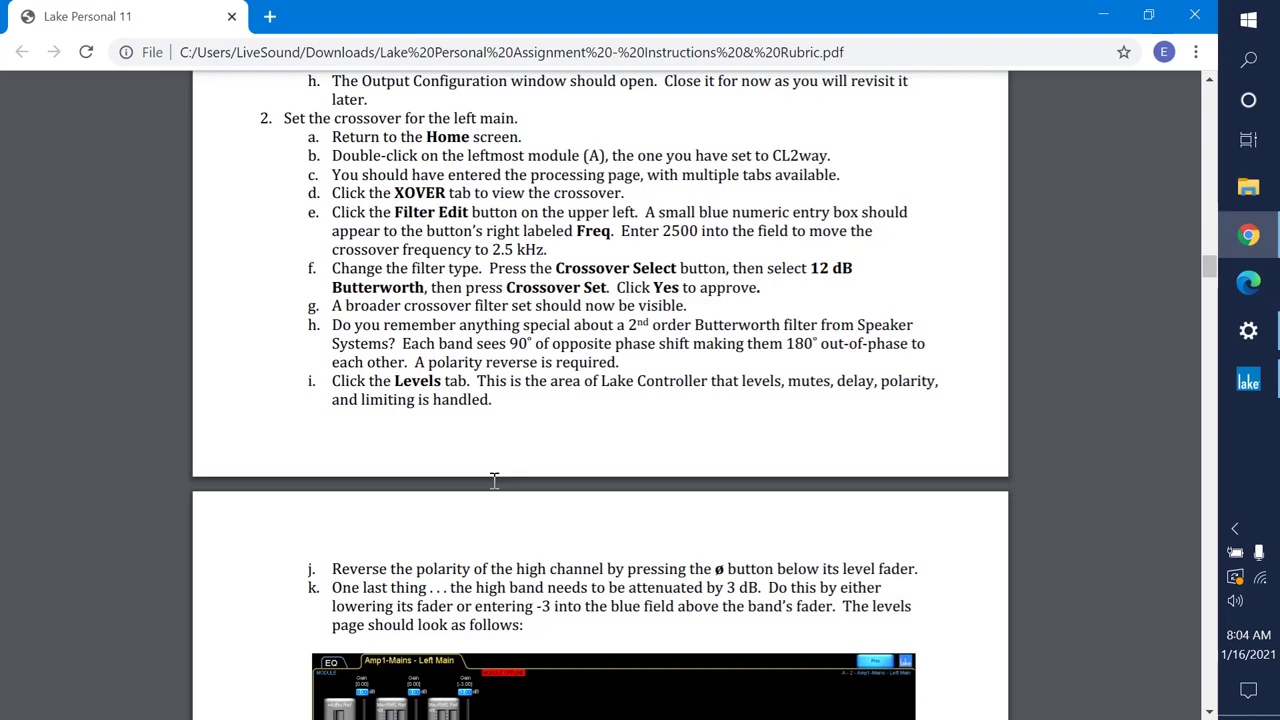
{"action": "left_click", "coordinate": [1250, 379]}
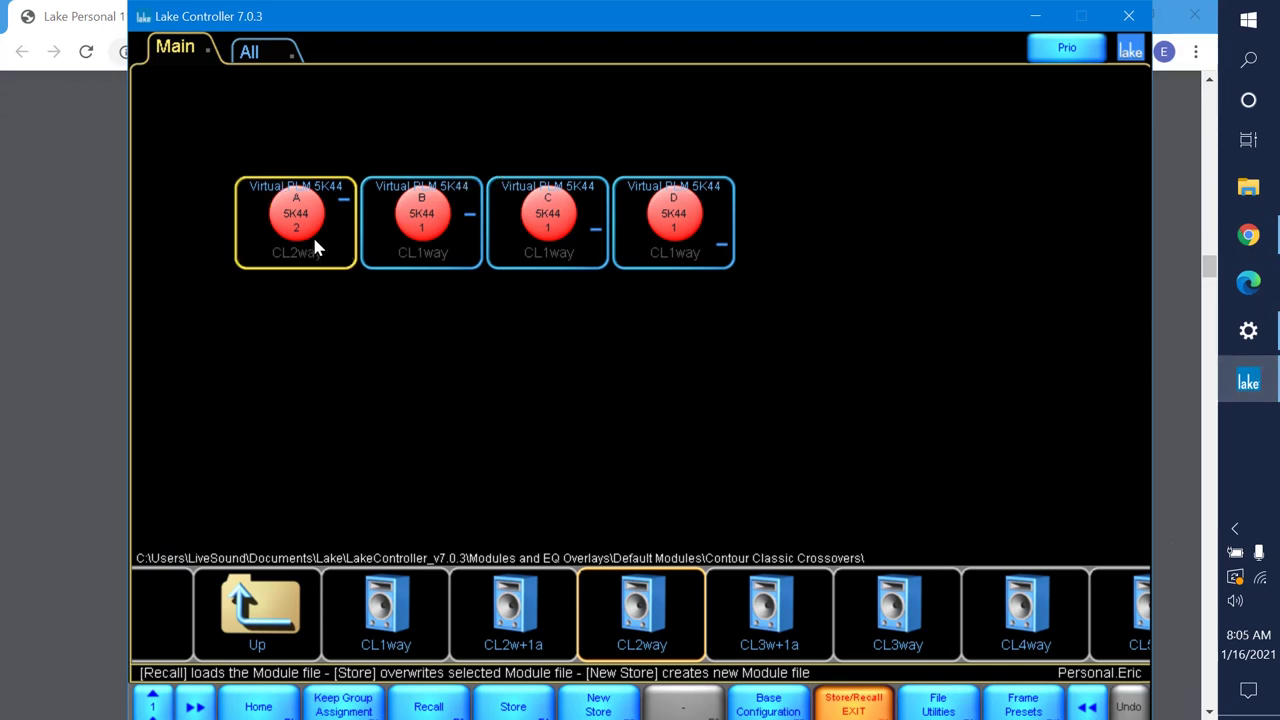
- On module A's XOVER view, set the high-side crossover frequency to 2500 Hz
{"action": "left_click", "coordinate": [258, 705]}
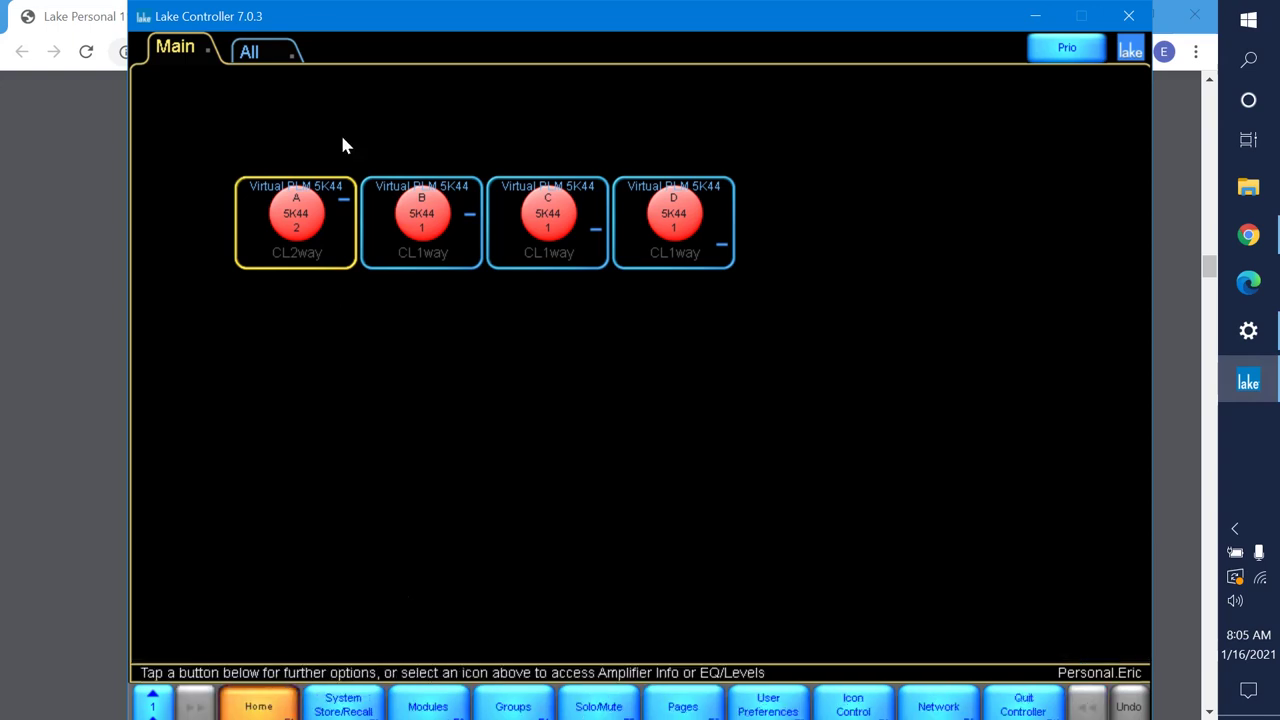
{"action": "left_click", "coordinate": [280, 202]}
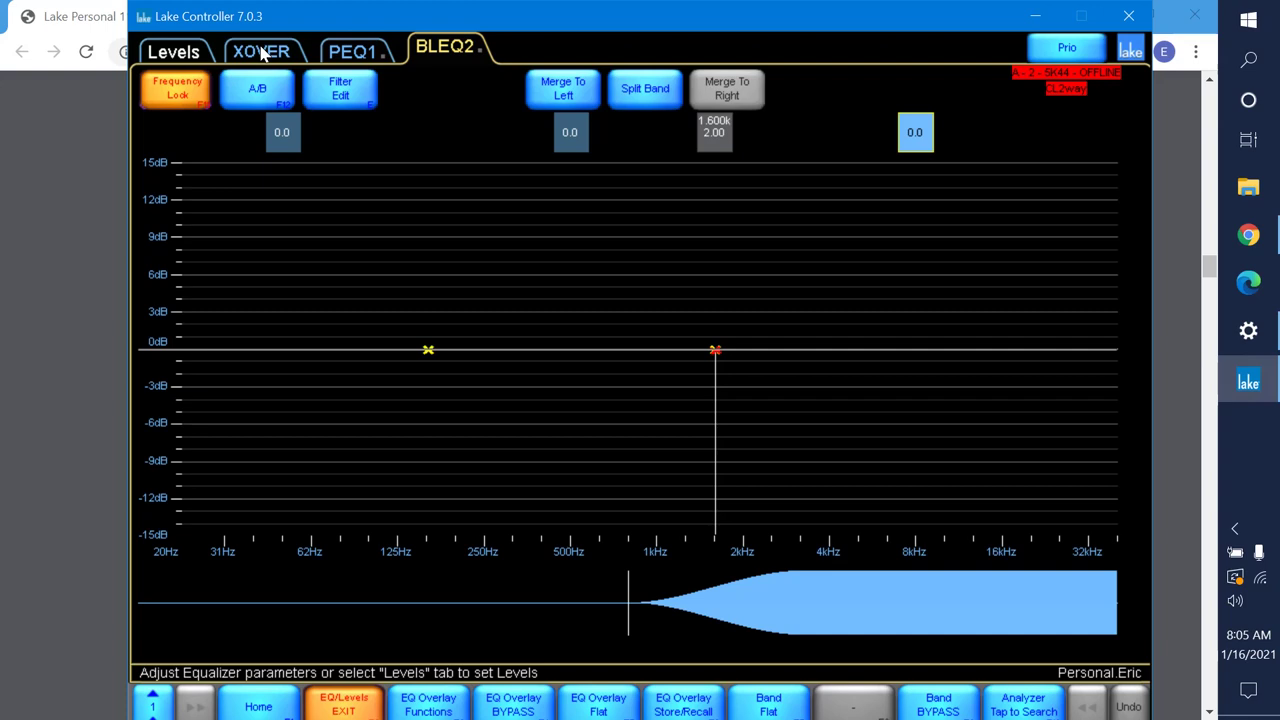
{"action": "left_click", "coordinate": [263, 55]}
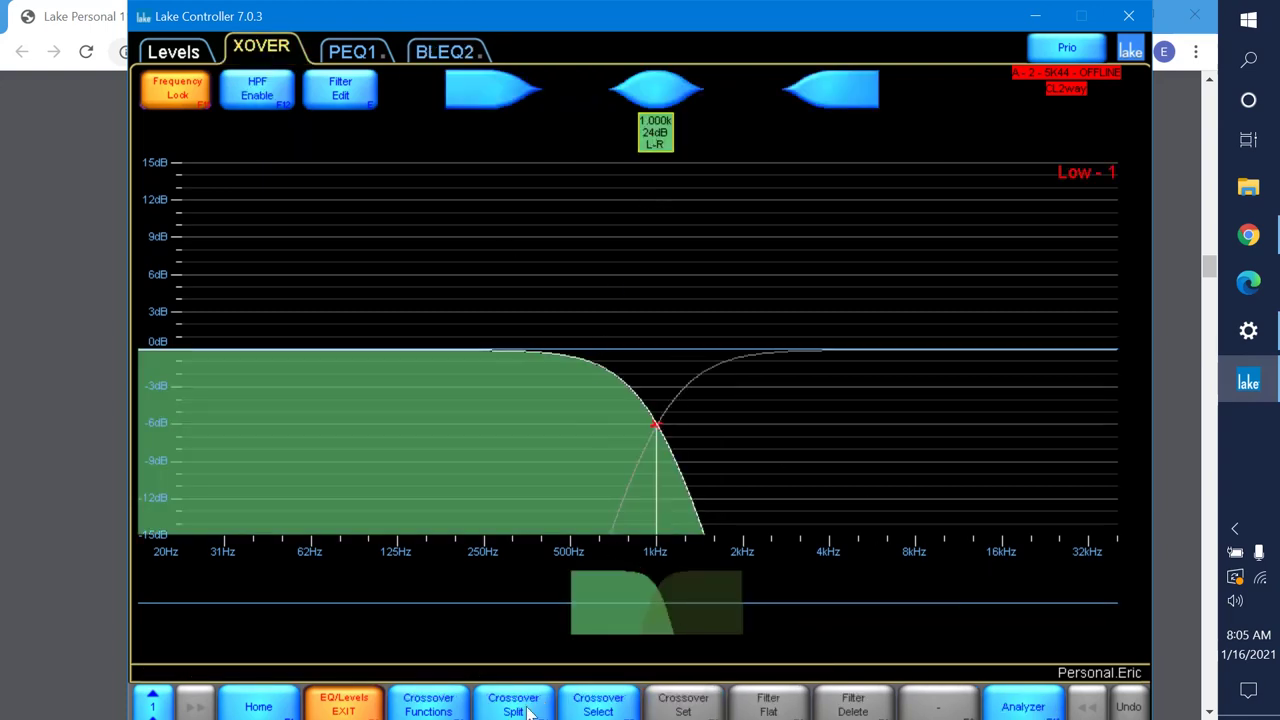
{"action": "left_click_drag", "start_coordinate": [680, 612], "coordinate": [631, 604]}
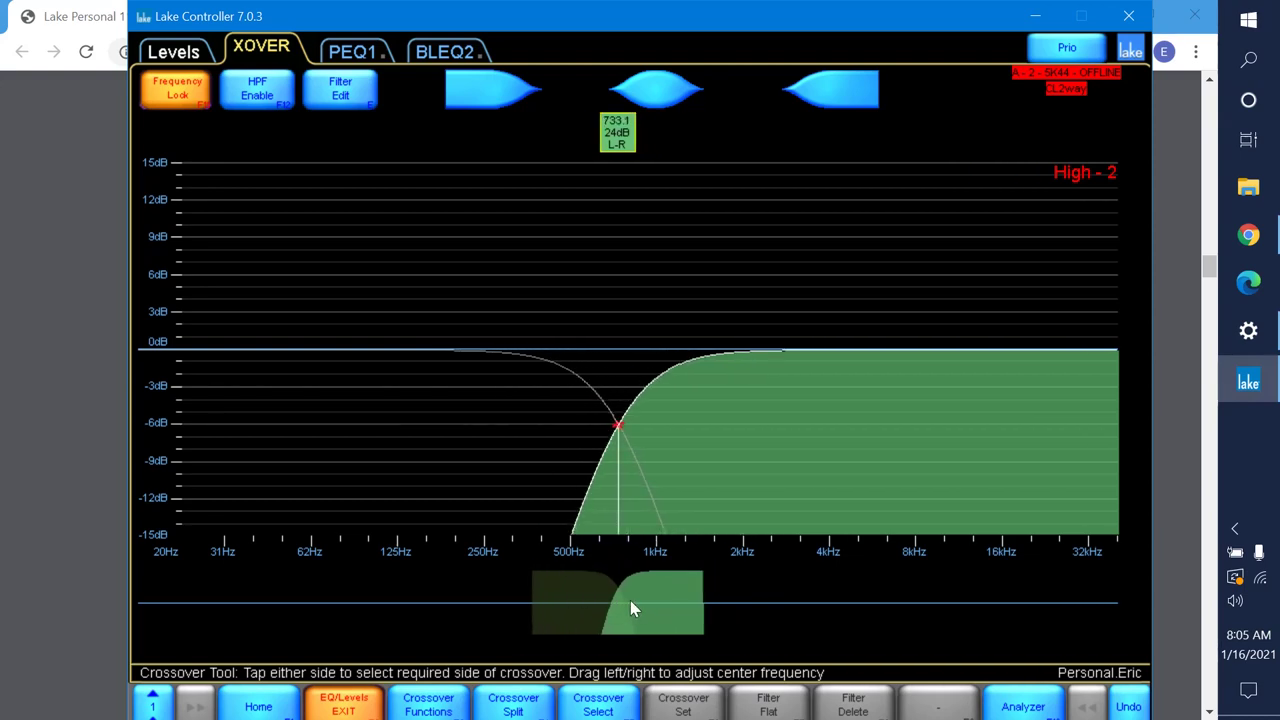
{"action": "left_click", "coordinate": [345, 100]}
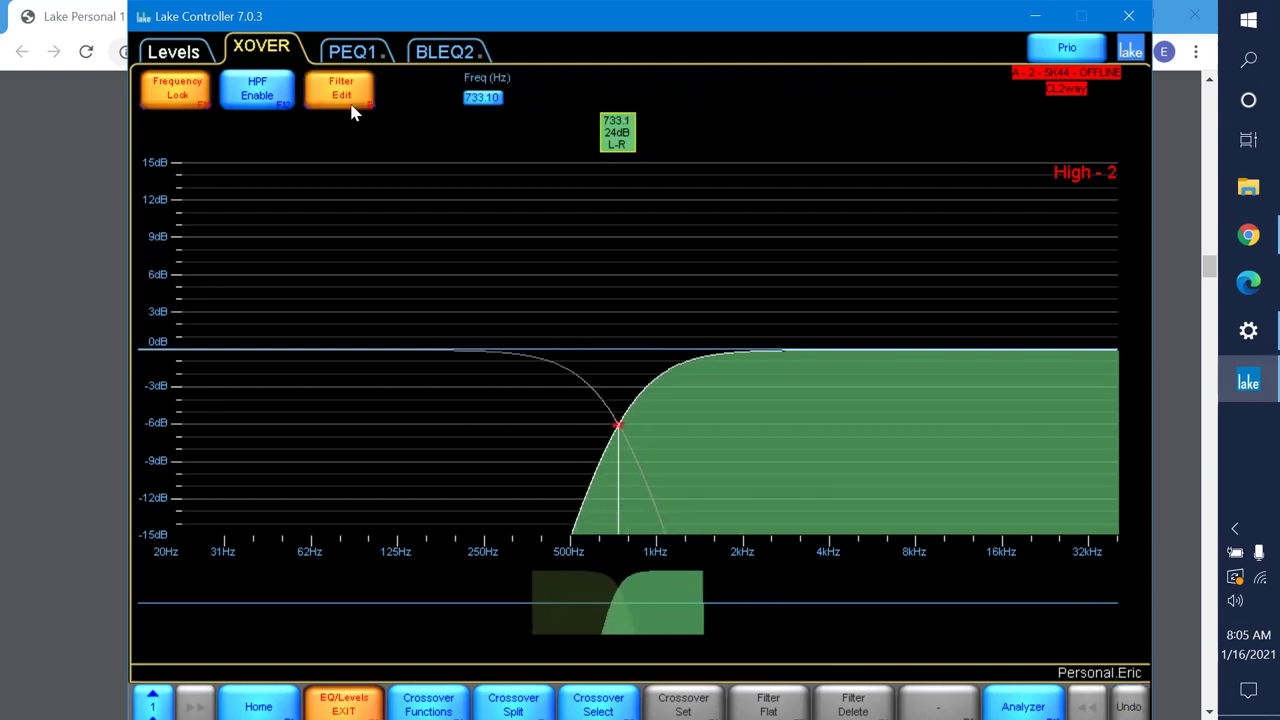
{"action": "left_click", "coordinate": [494, 99]}
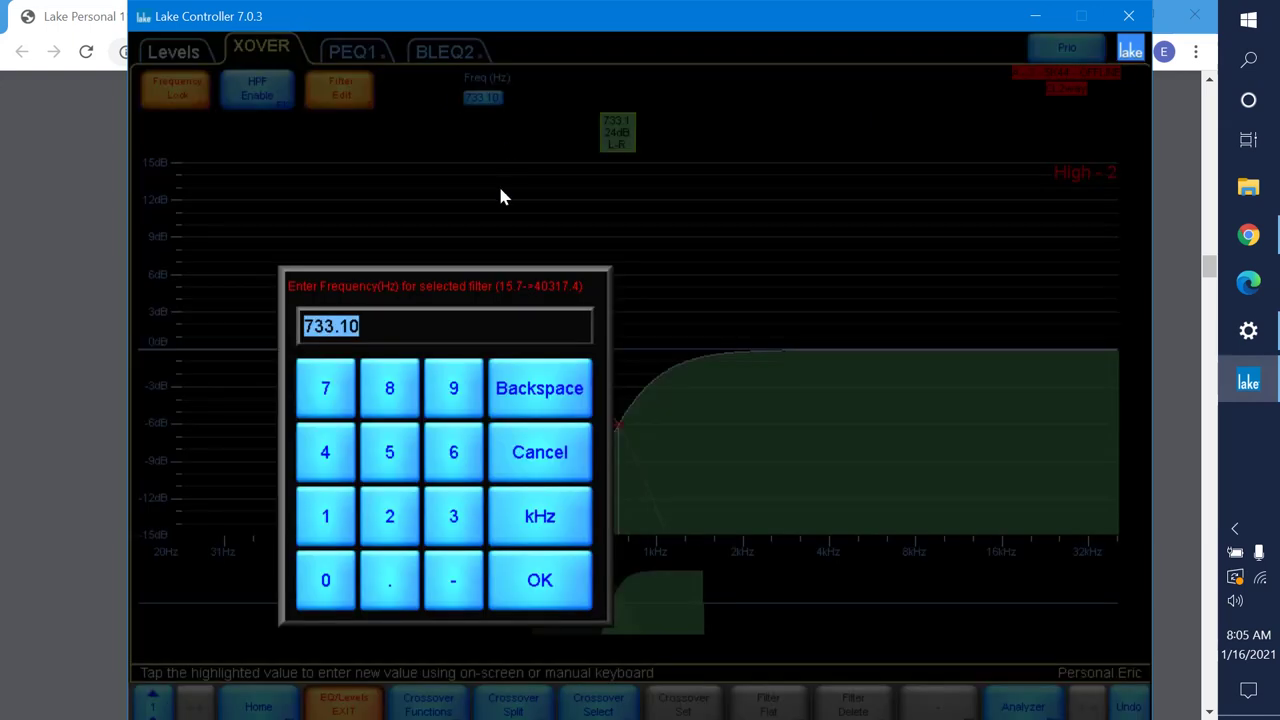
{"action": "type", "text": "2500"}
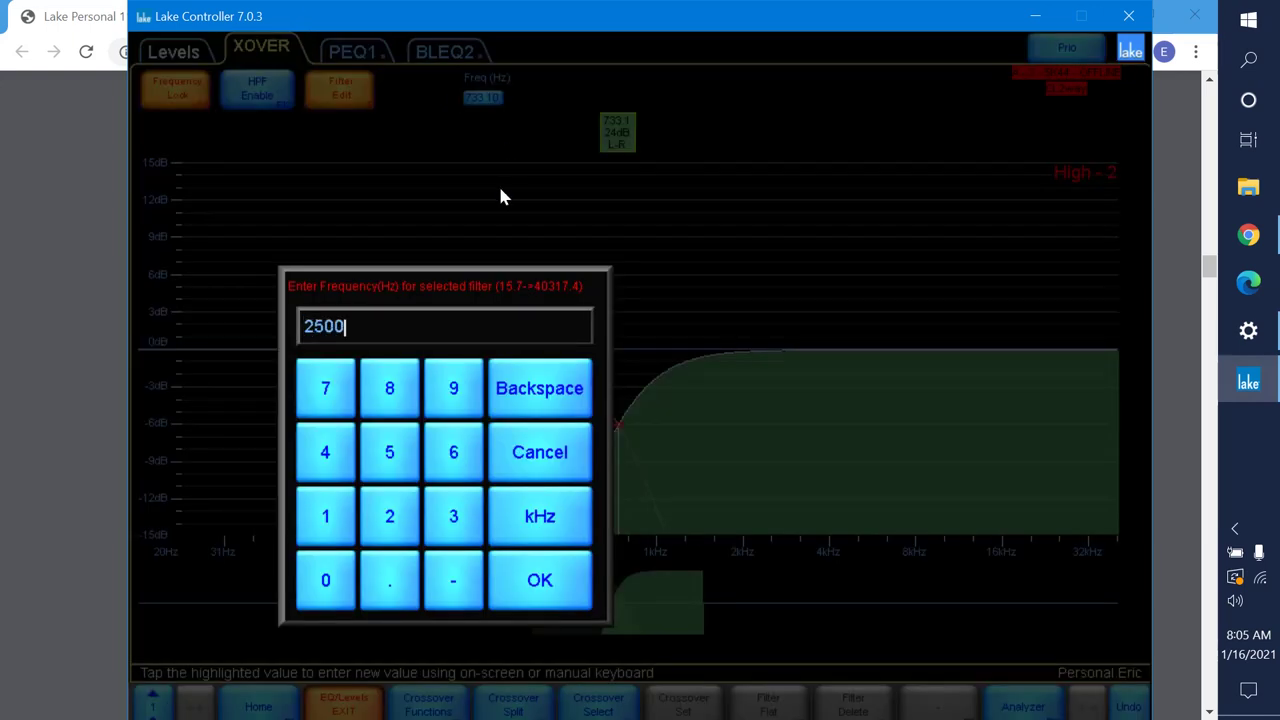
{"action": "key", "text": "Return"}
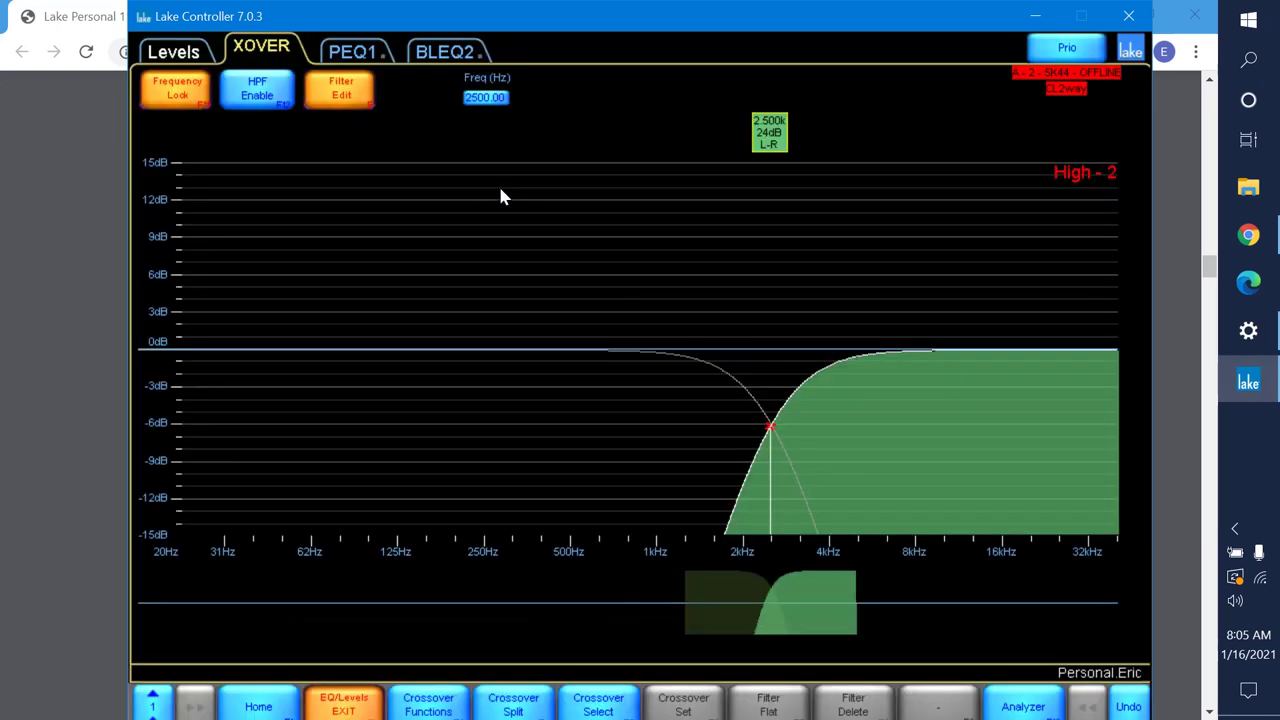
- Switch the crossover filter type to 12dB Butterworth and confirm the change
{"action": "left_click", "coordinate": [598, 706]}
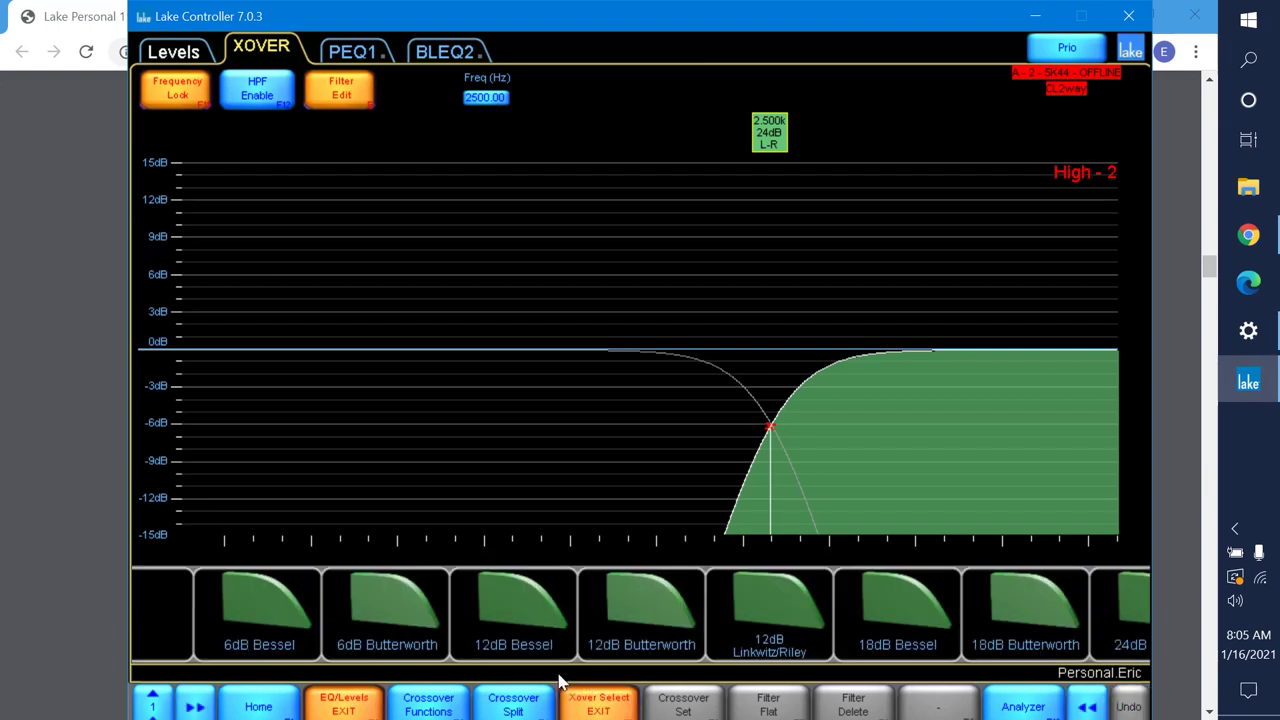
{"action": "left_click", "coordinate": [611, 637]}
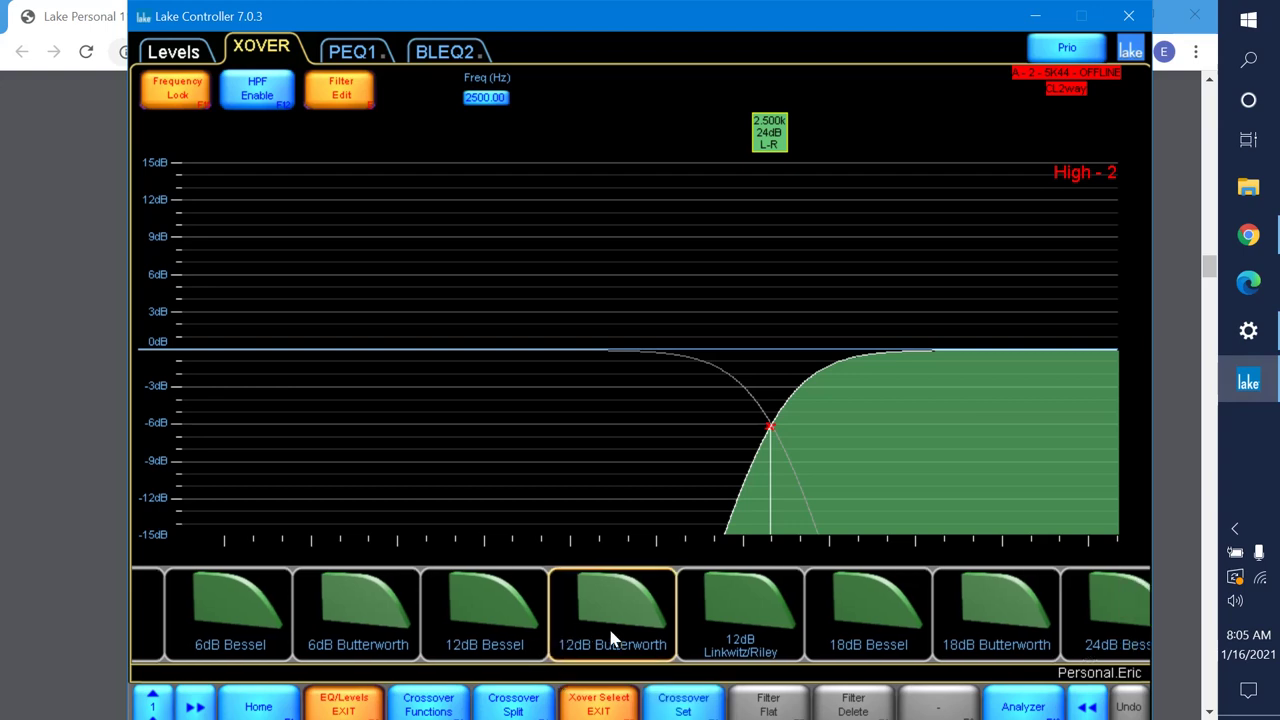
{"action": "left_click", "coordinate": [706, 710]}
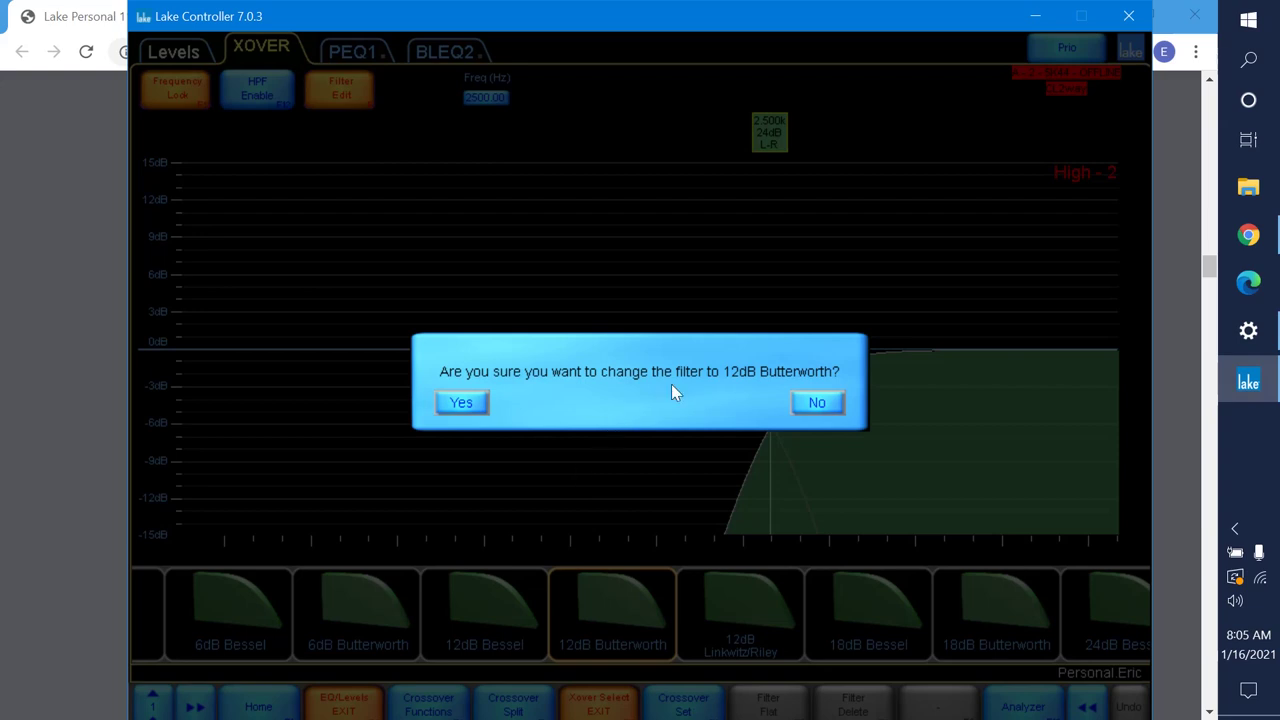
{"action": "left_click", "coordinate": [459, 404]}
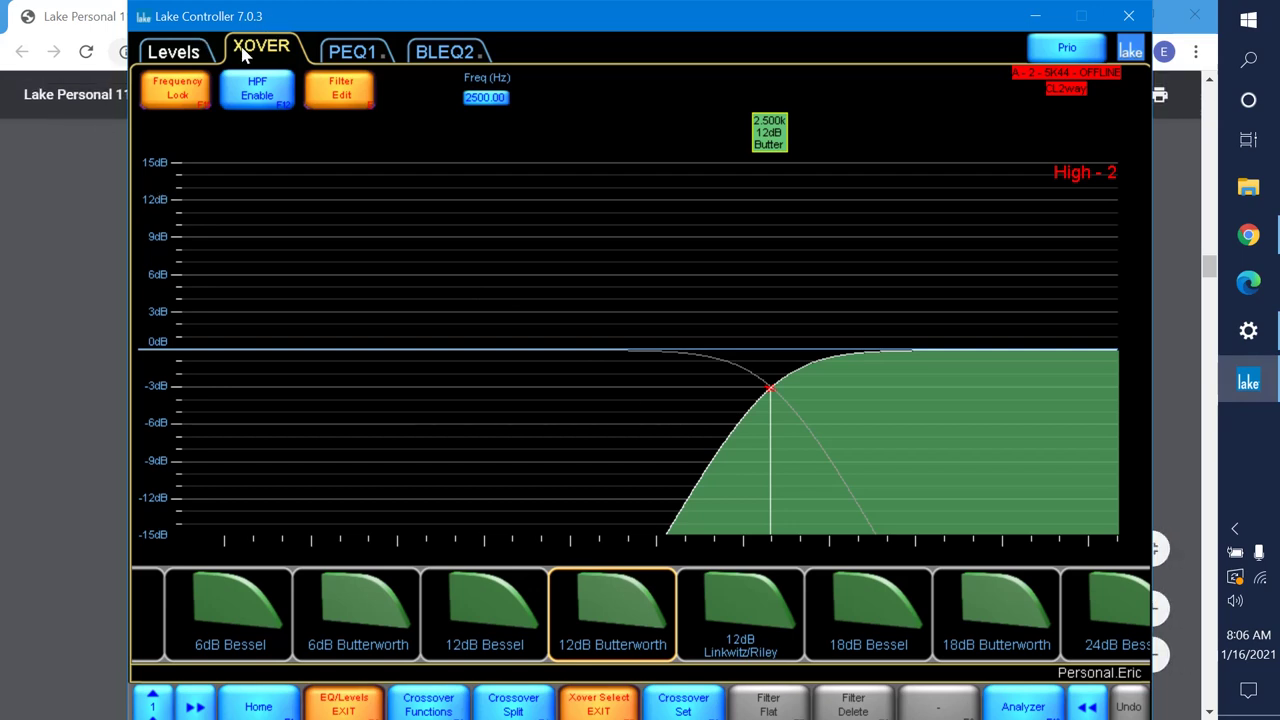
- On the Levels page, enable polarity changes and invert the High-2 band's polarity
{"action": "left_click", "coordinate": [190, 53]}
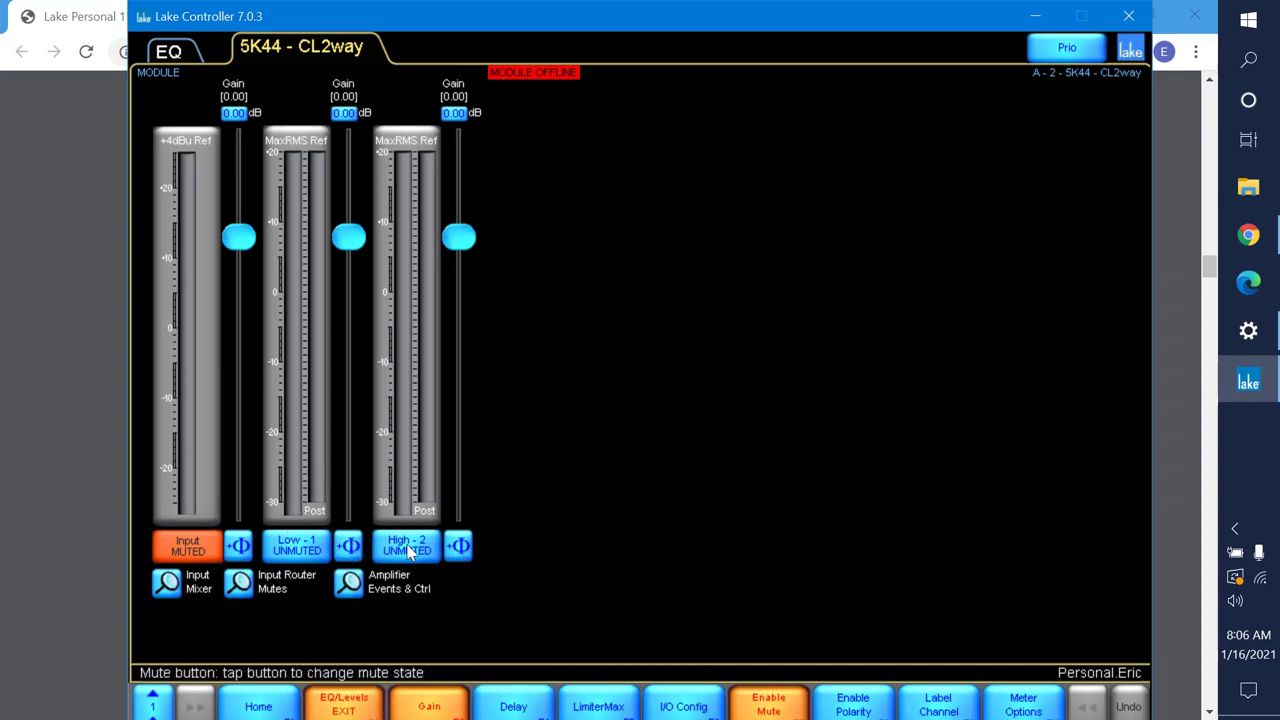
{"action": "left_click", "coordinate": [459, 546]}
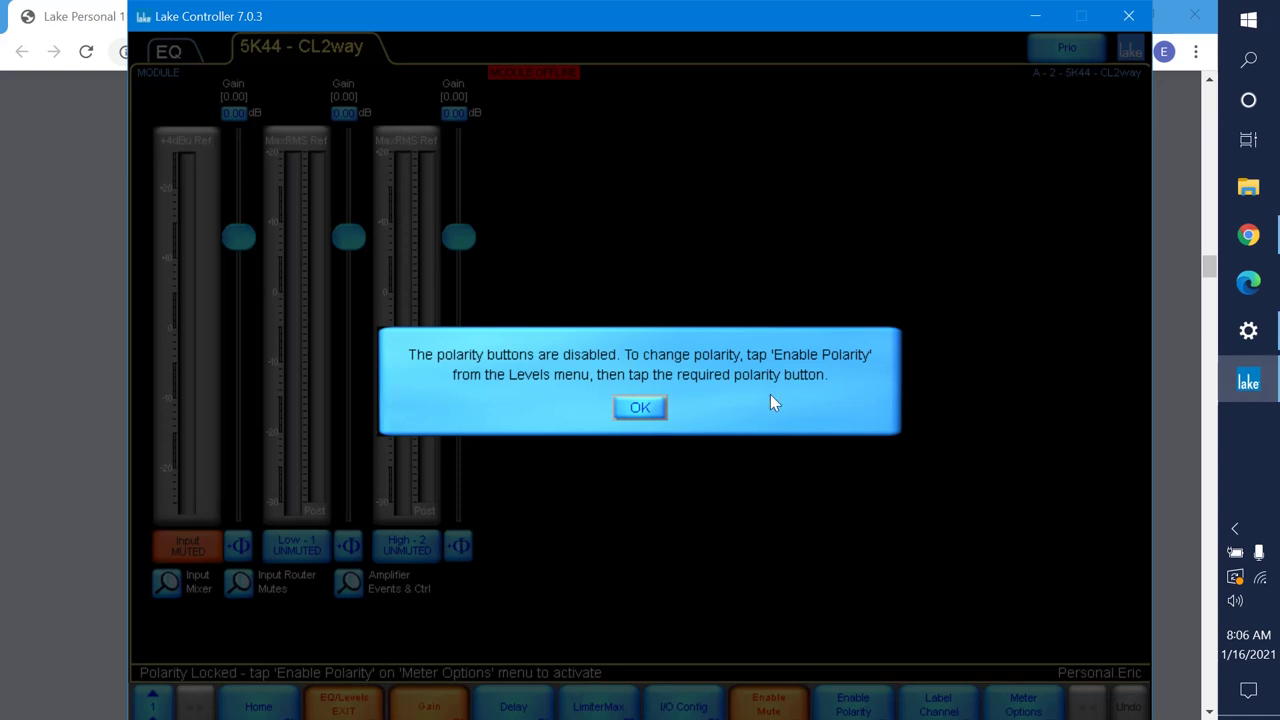
{"action": "left_click", "coordinate": [638, 407]}
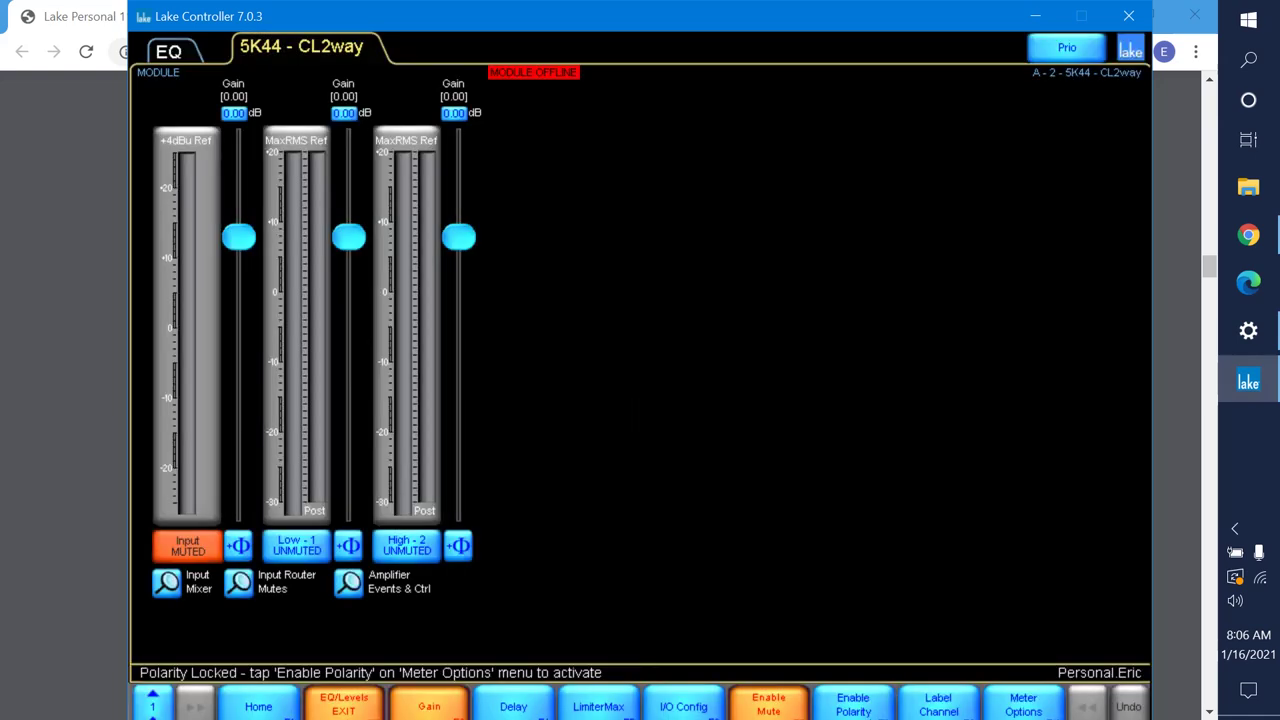
{"action": "left_click", "coordinate": [853, 704]}
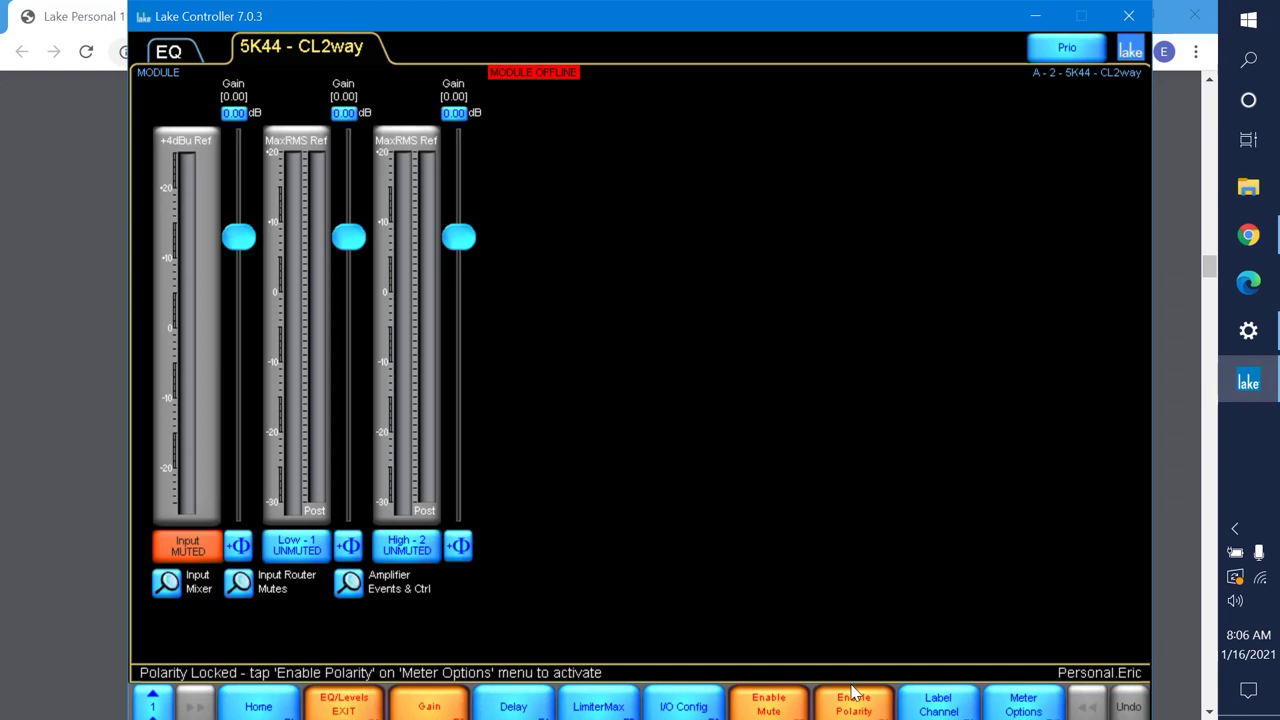
{"action": "left_click", "coordinate": [463, 555]}
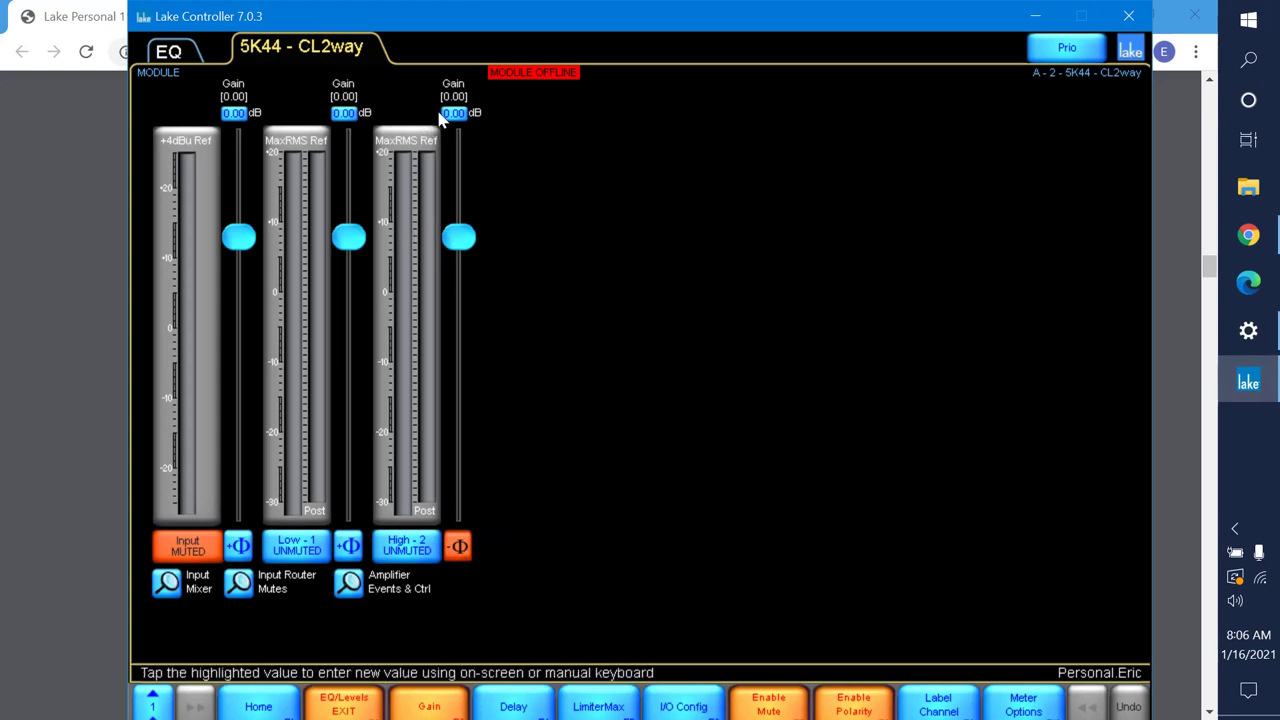
- Set the High-2 band's gain to -3 dB
{"action": "left_click_drag", "start_coordinate": [463, 237], "coordinate": [463, 243]}
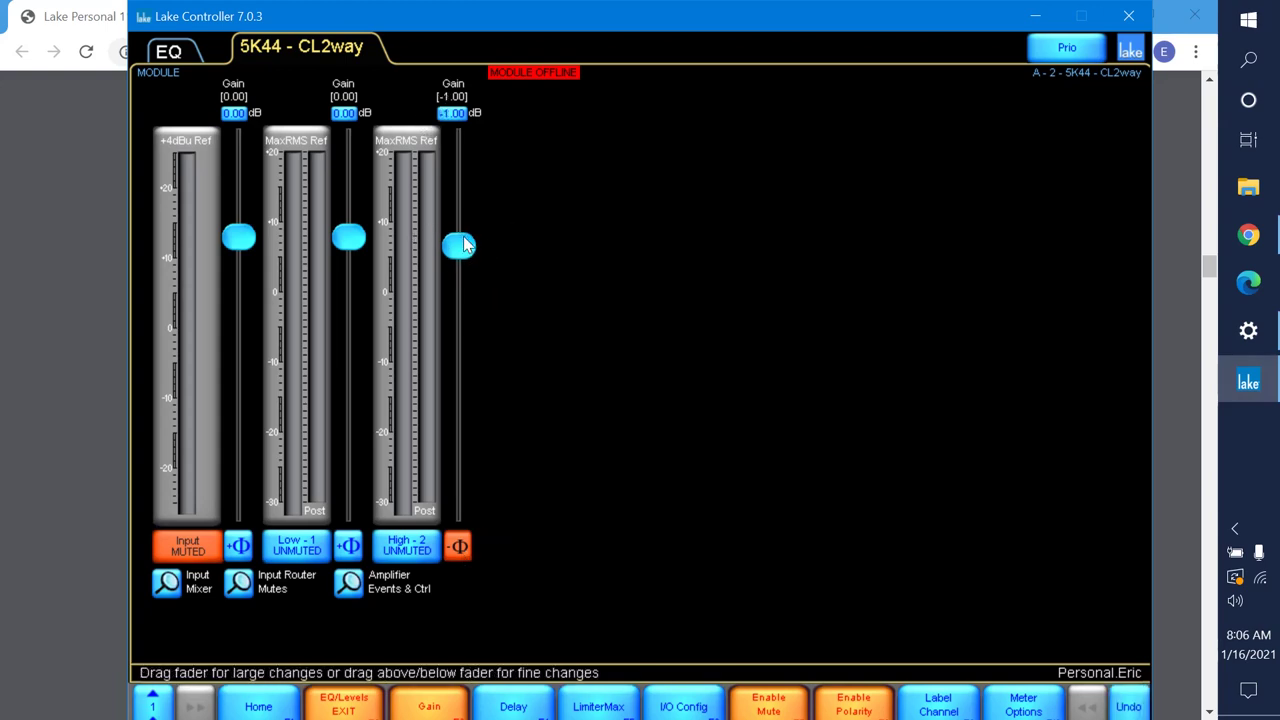
{"action": "left_click", "coordinate": [452, 113]}
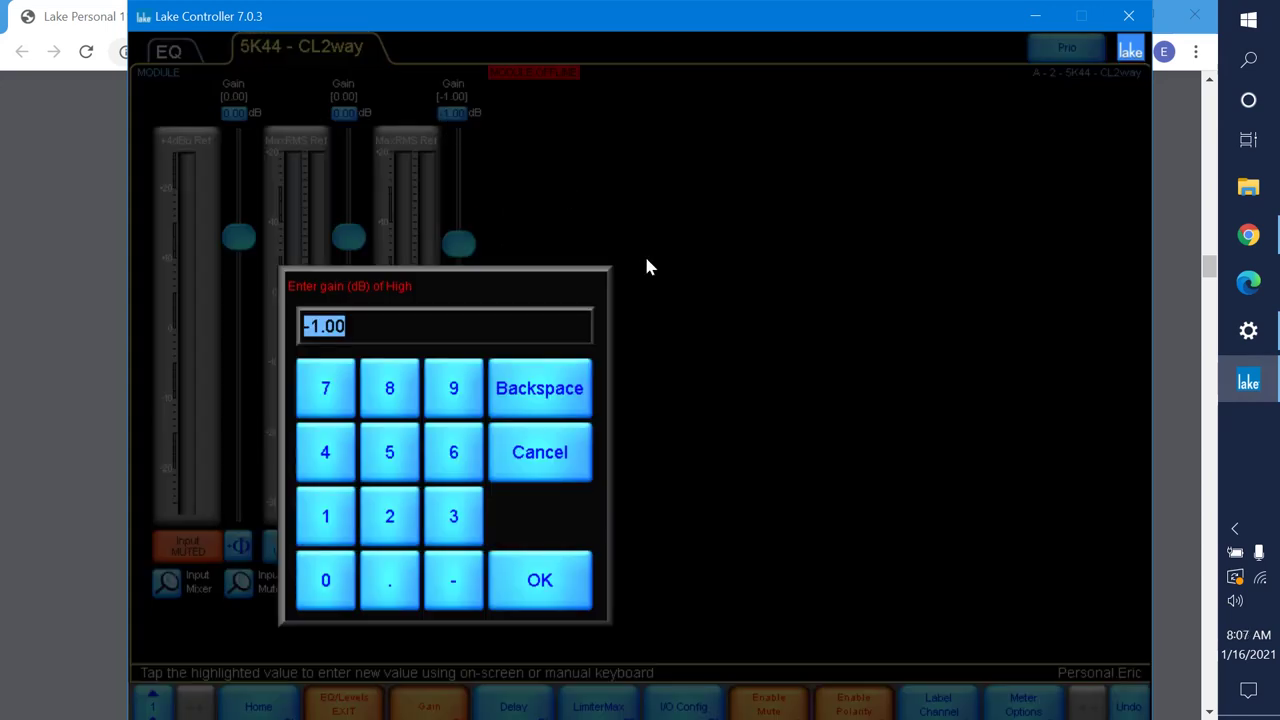
{"action": "type", "text": "-3"}
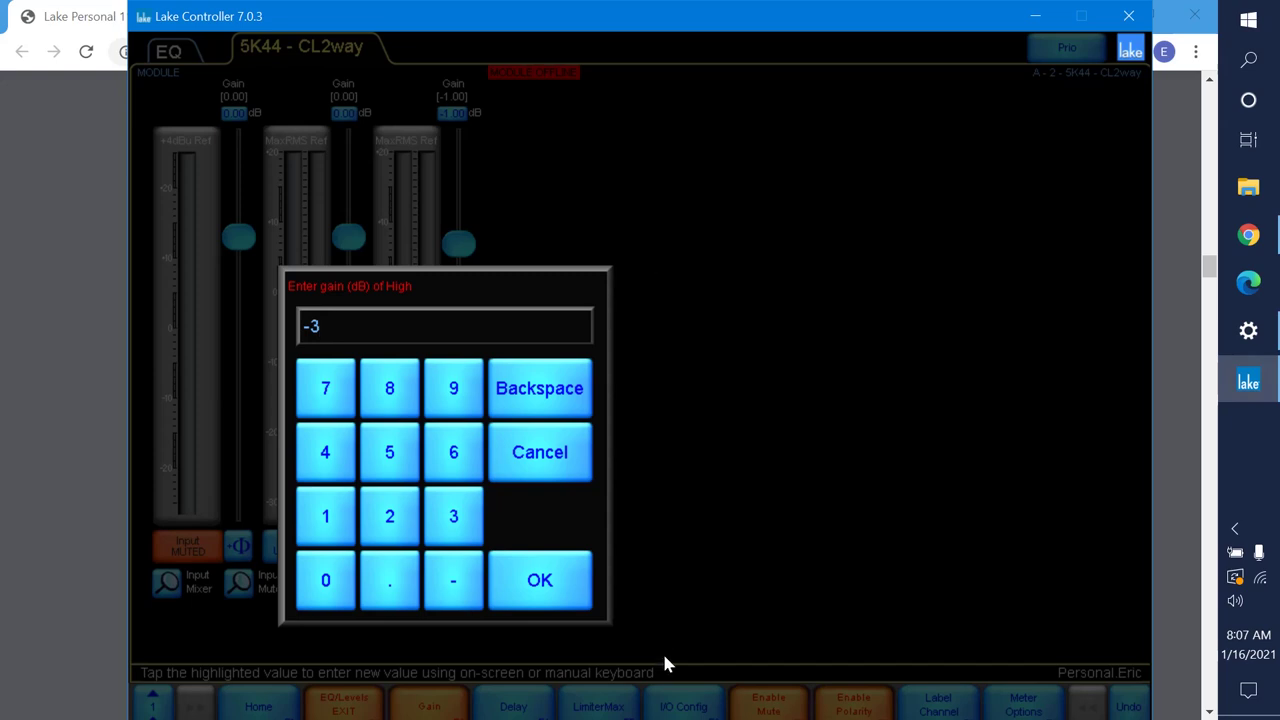
{"action": "left_click", "coordinate": [582, 603]}
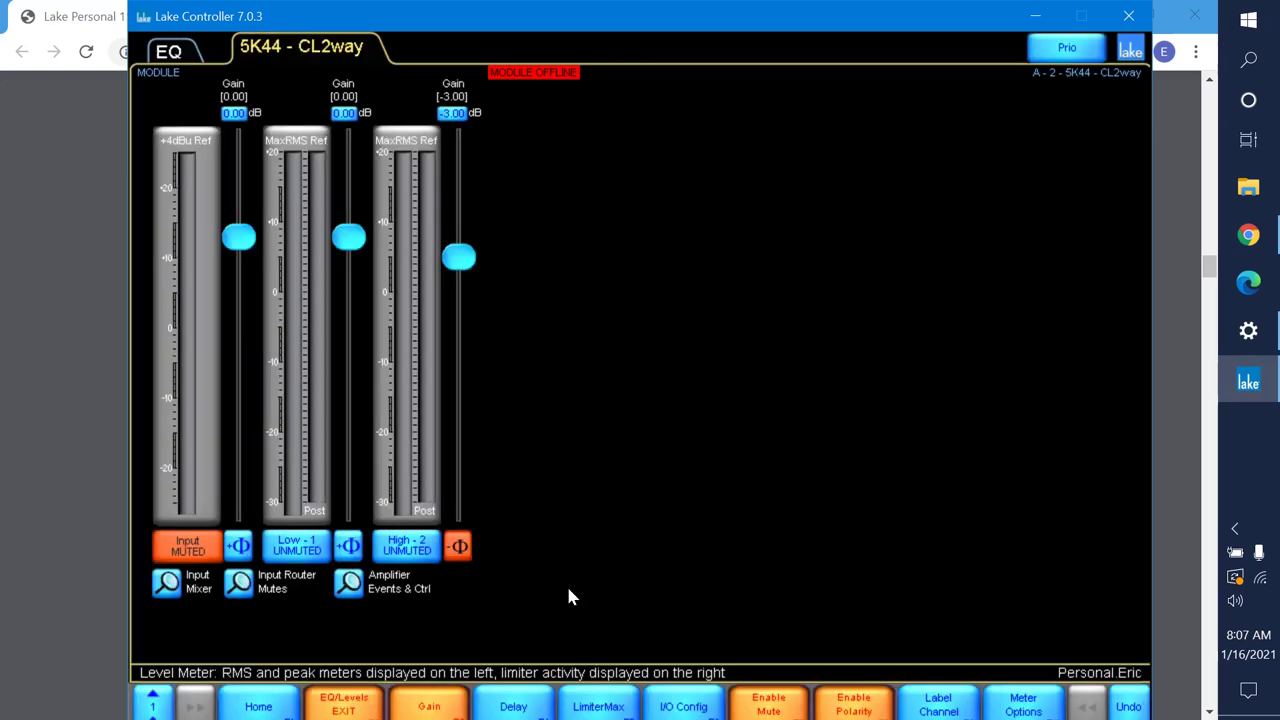
- Check the lowered high band on the crossover graph, then bring the assignment PDF in Chrome forward
{"action": "left_click", "coordinate": [172, 50]}
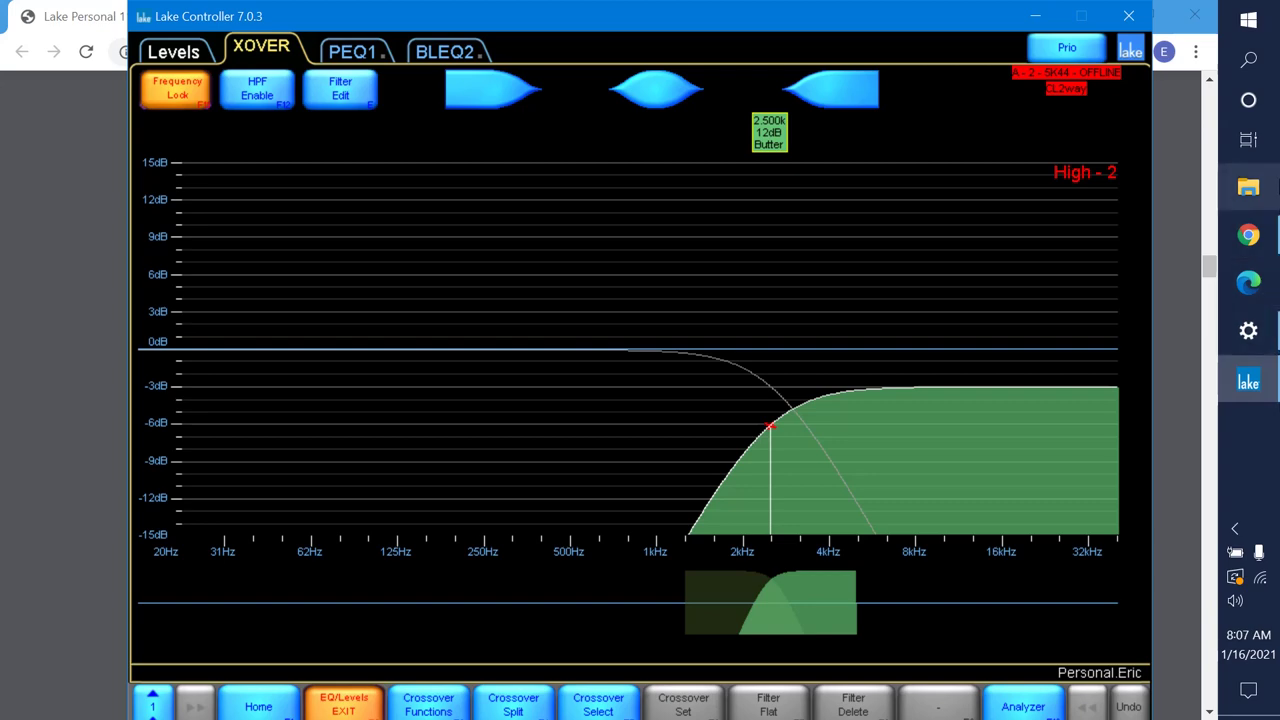
{"action": "left_click", "coordinate": [1250, 243]}
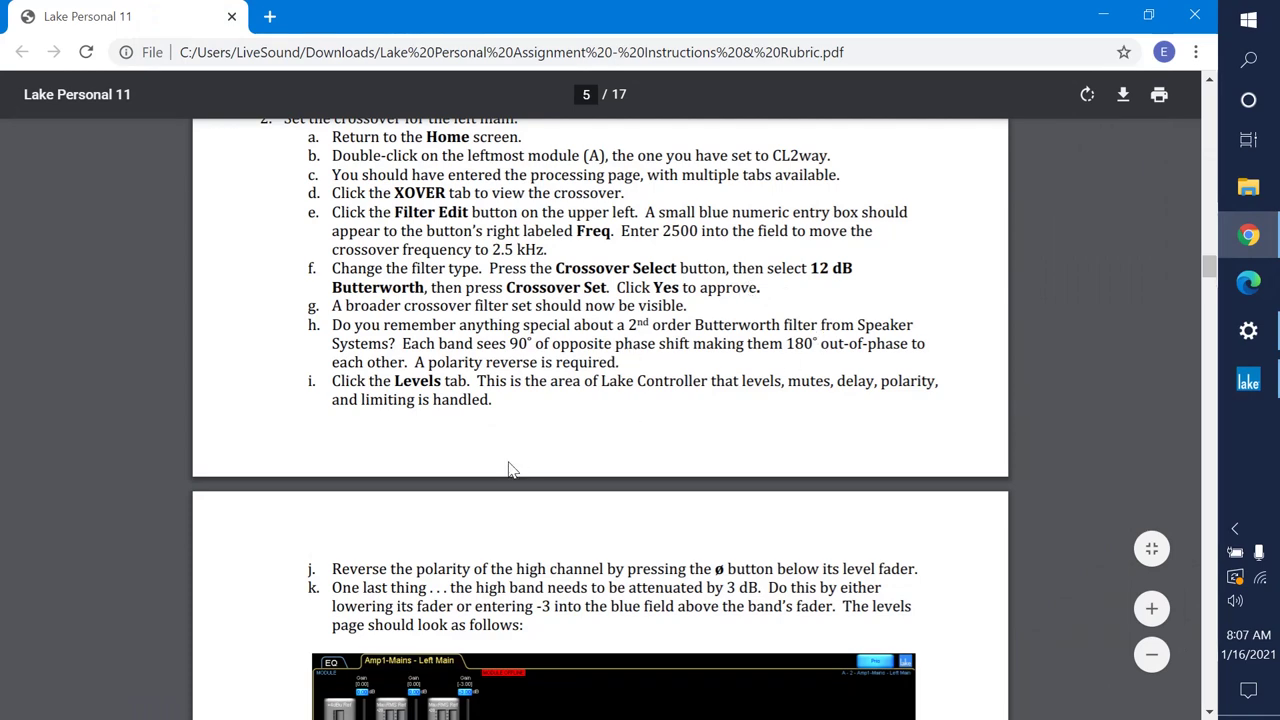
- Scroll the PDF past steps j–l to step 3 'Configure the right main' and step 4 'Name the mains'
{"action": "scroll", "coordinate": [509, 471], "scroll_direction": "up", "scroll_amount": 2}
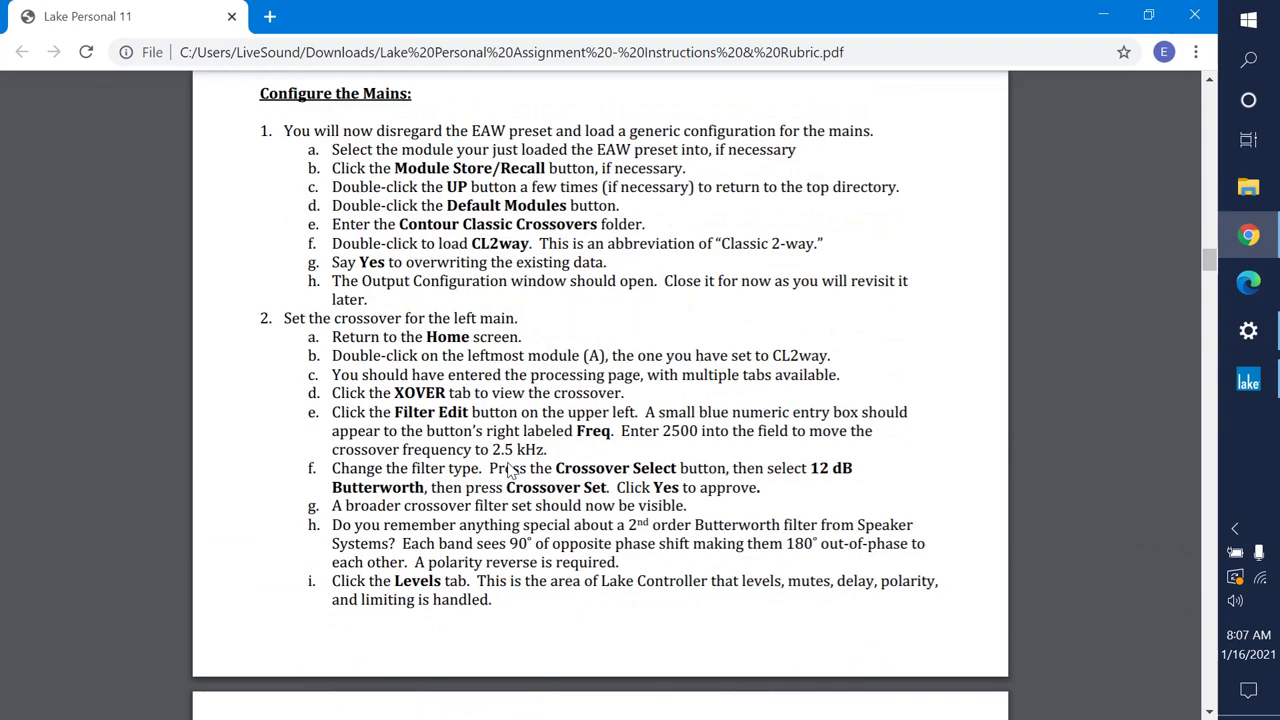
{"action": "scroll", "coordinate": [509, 471], "scroll_direction": "down", "scroll_amount": 4}
{"action": "scroll", "coordinate": [508, 470], "scroll_direction": "down", "scroll_amount": 3}
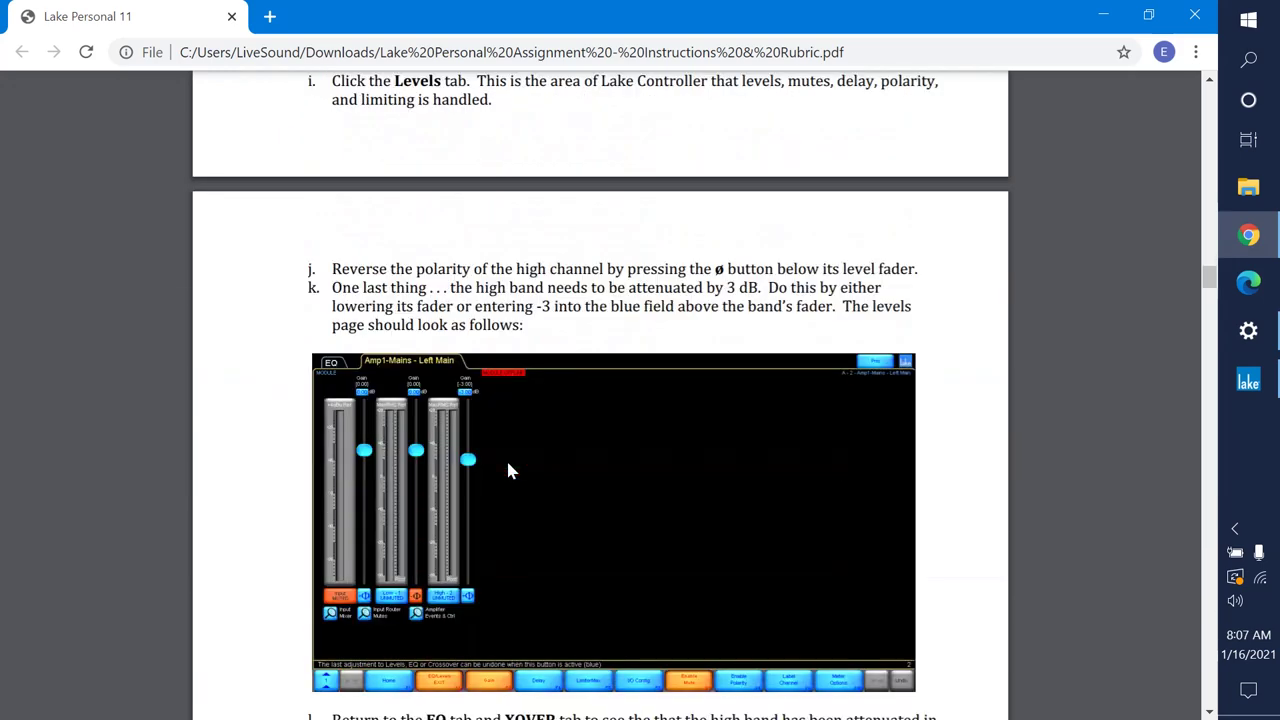
{"action": "scroll", "coordinate": [480, 377], "scroll_direction": "down", "scroll_amount": 5}
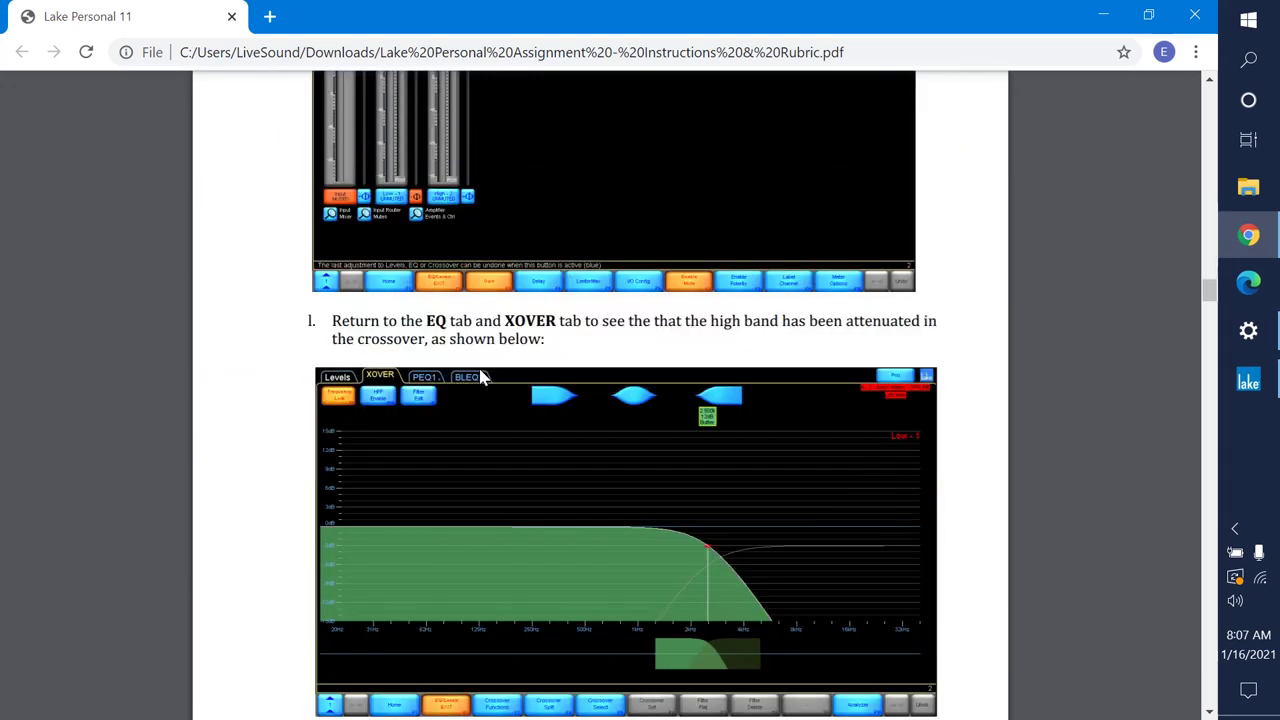
{"action": "scroll", "coordinate": [480, 377], "scroll_direction": "down", "scroll_amount": 1}
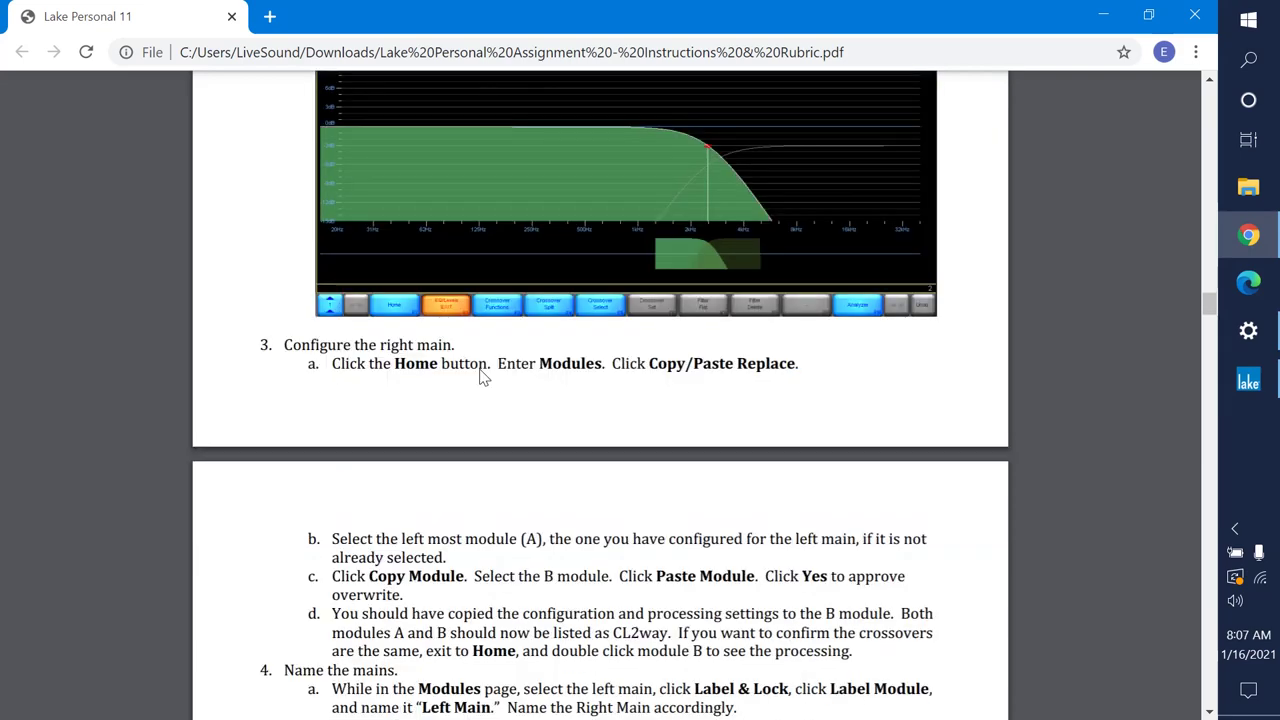
{"action": "scroll", "coordinate": [480, 377], "scroll_direction": "down", "scroll_amount": 1}
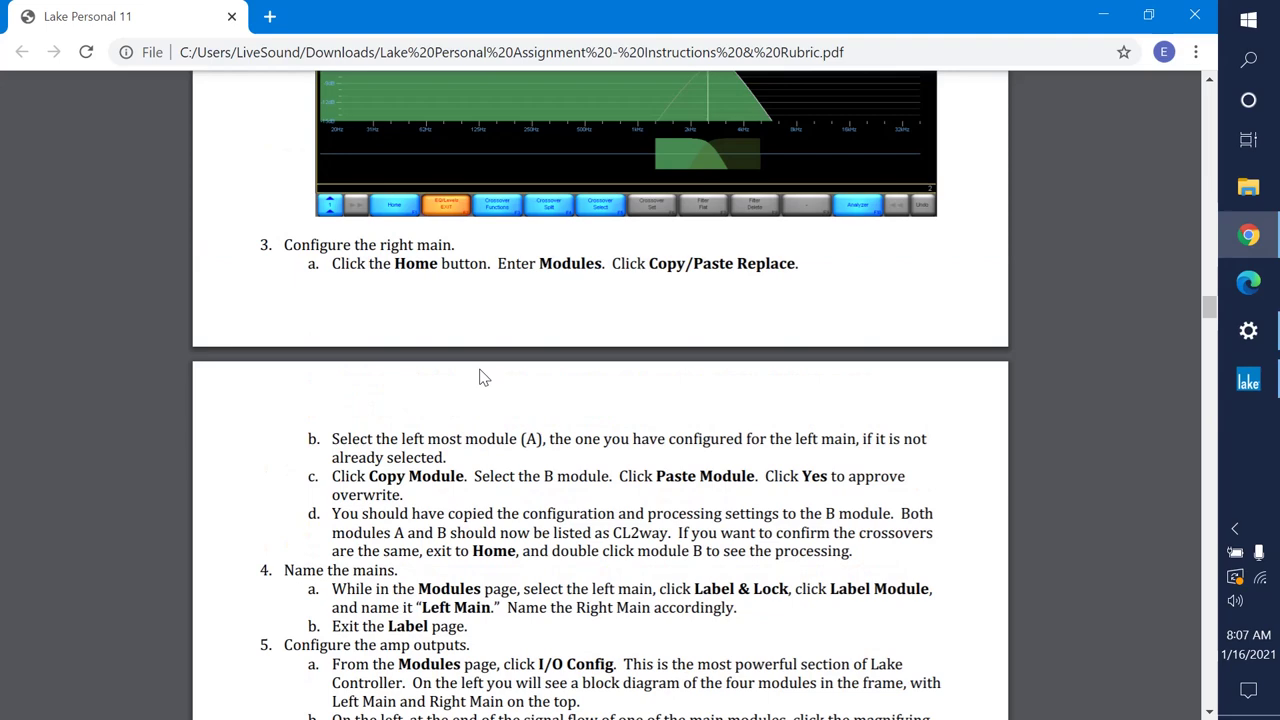